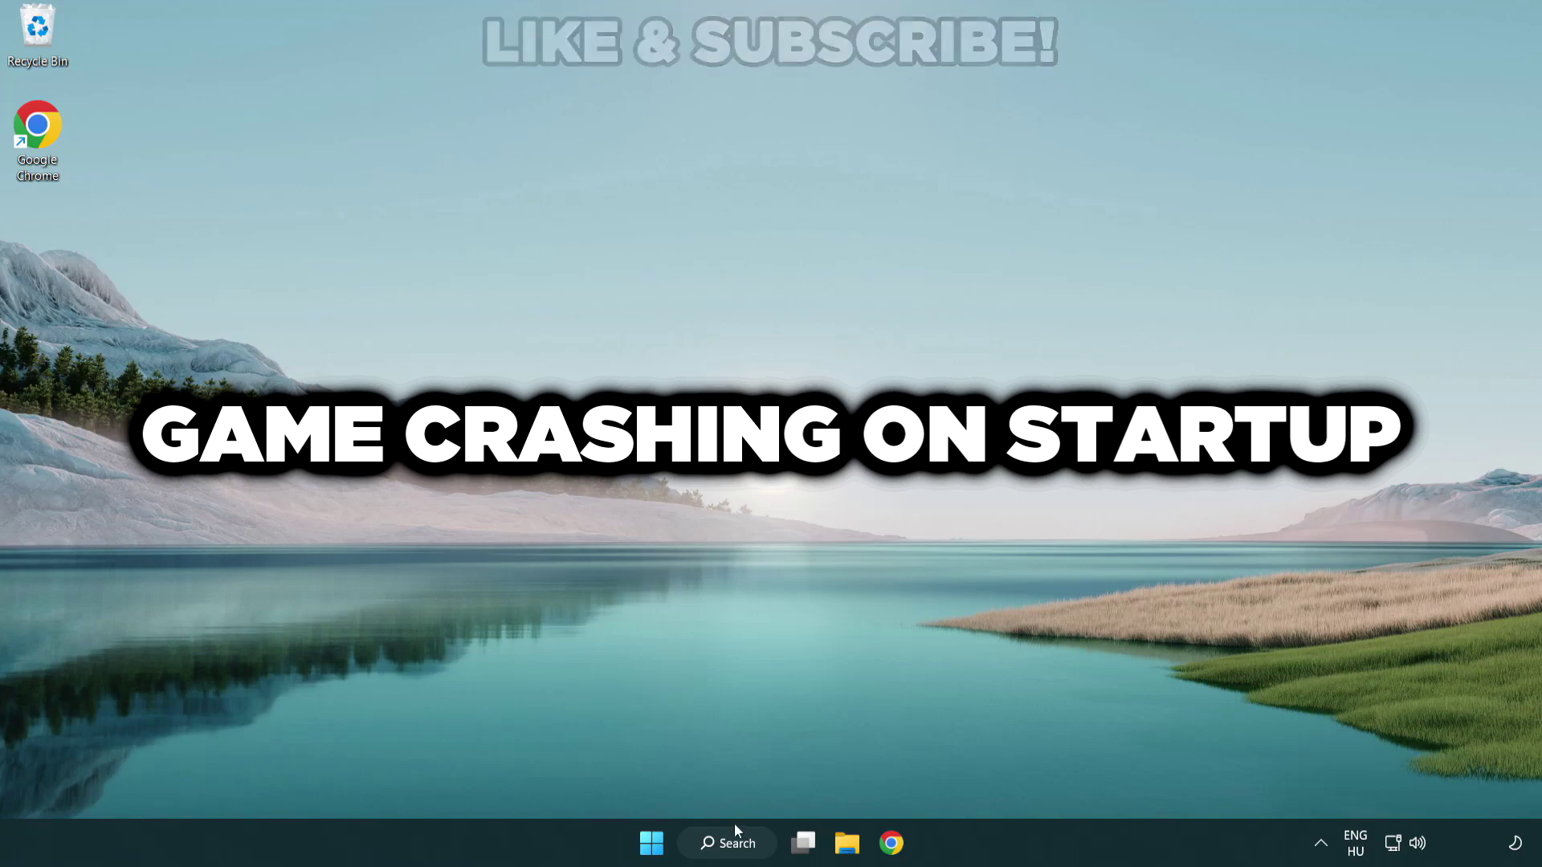
# Step: Search Windows for 'device manager'
pyautogui.click(744, 851)
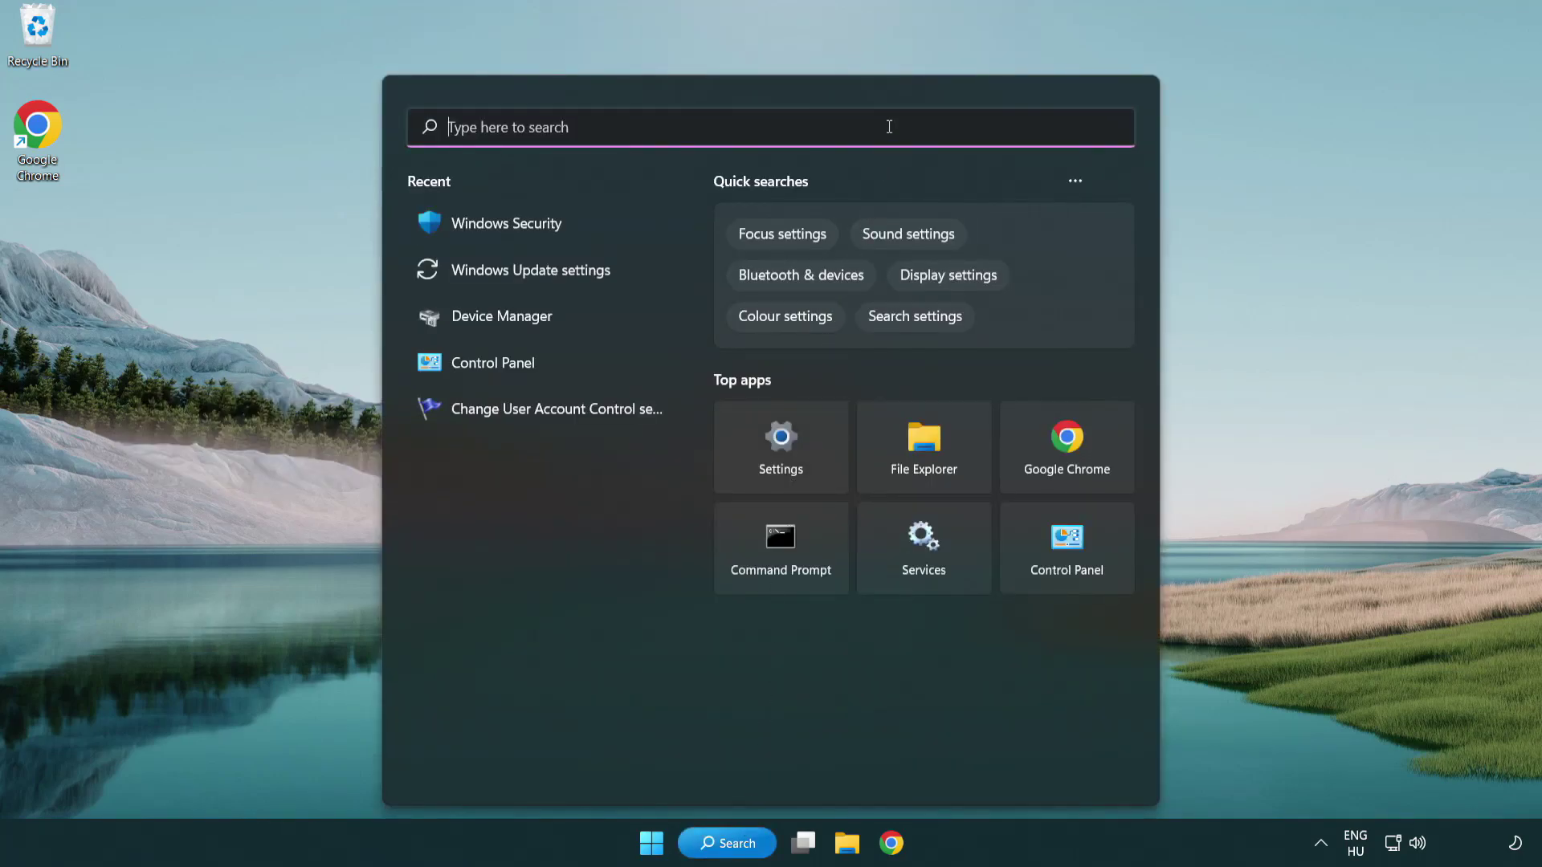
pyautogui.write('device m')
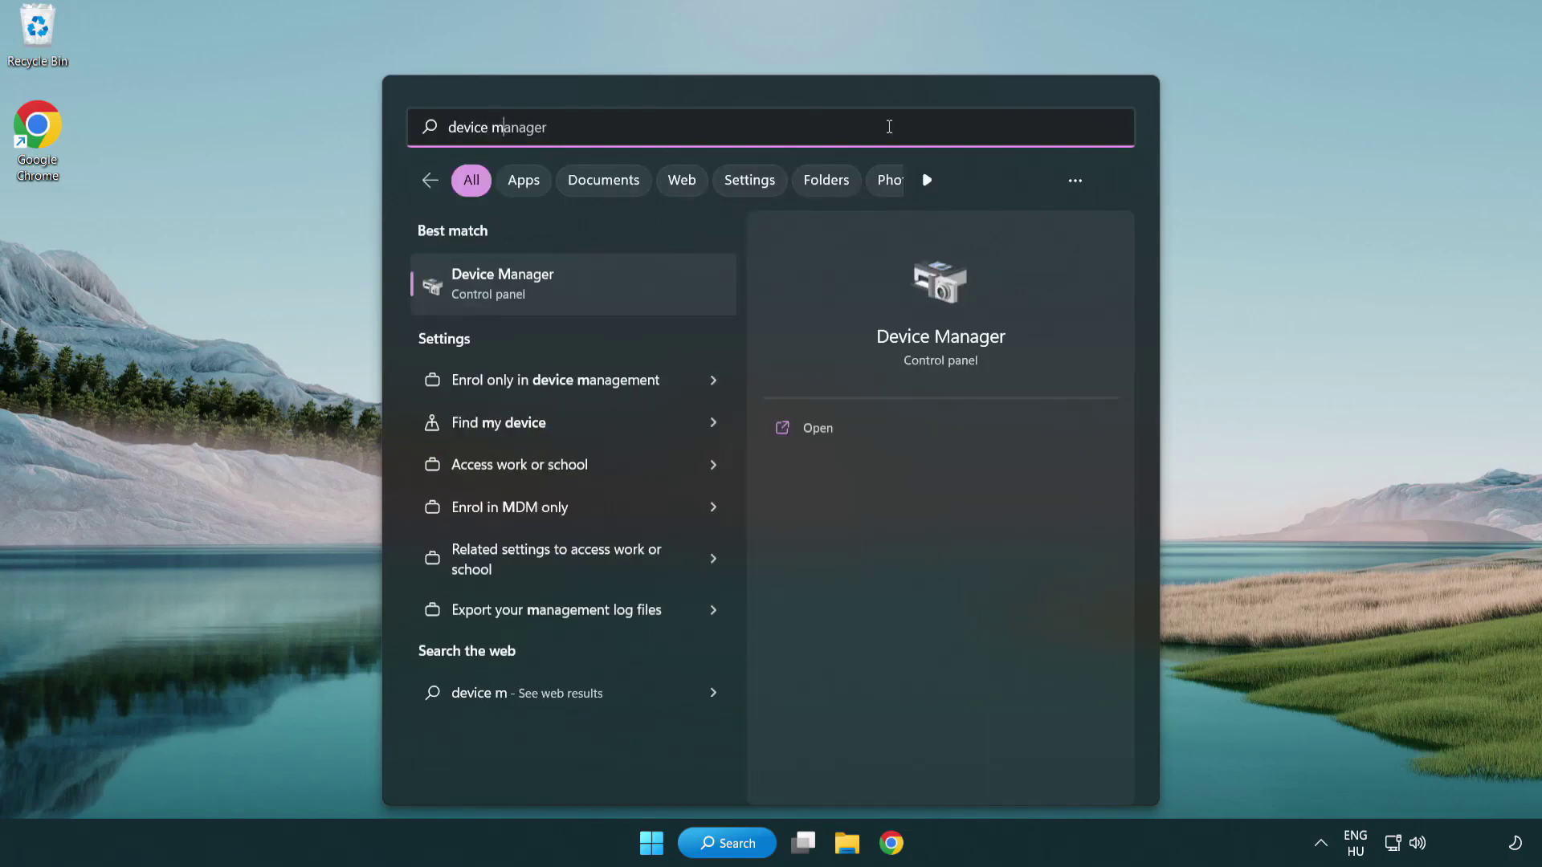
pyautogui.write('anager')
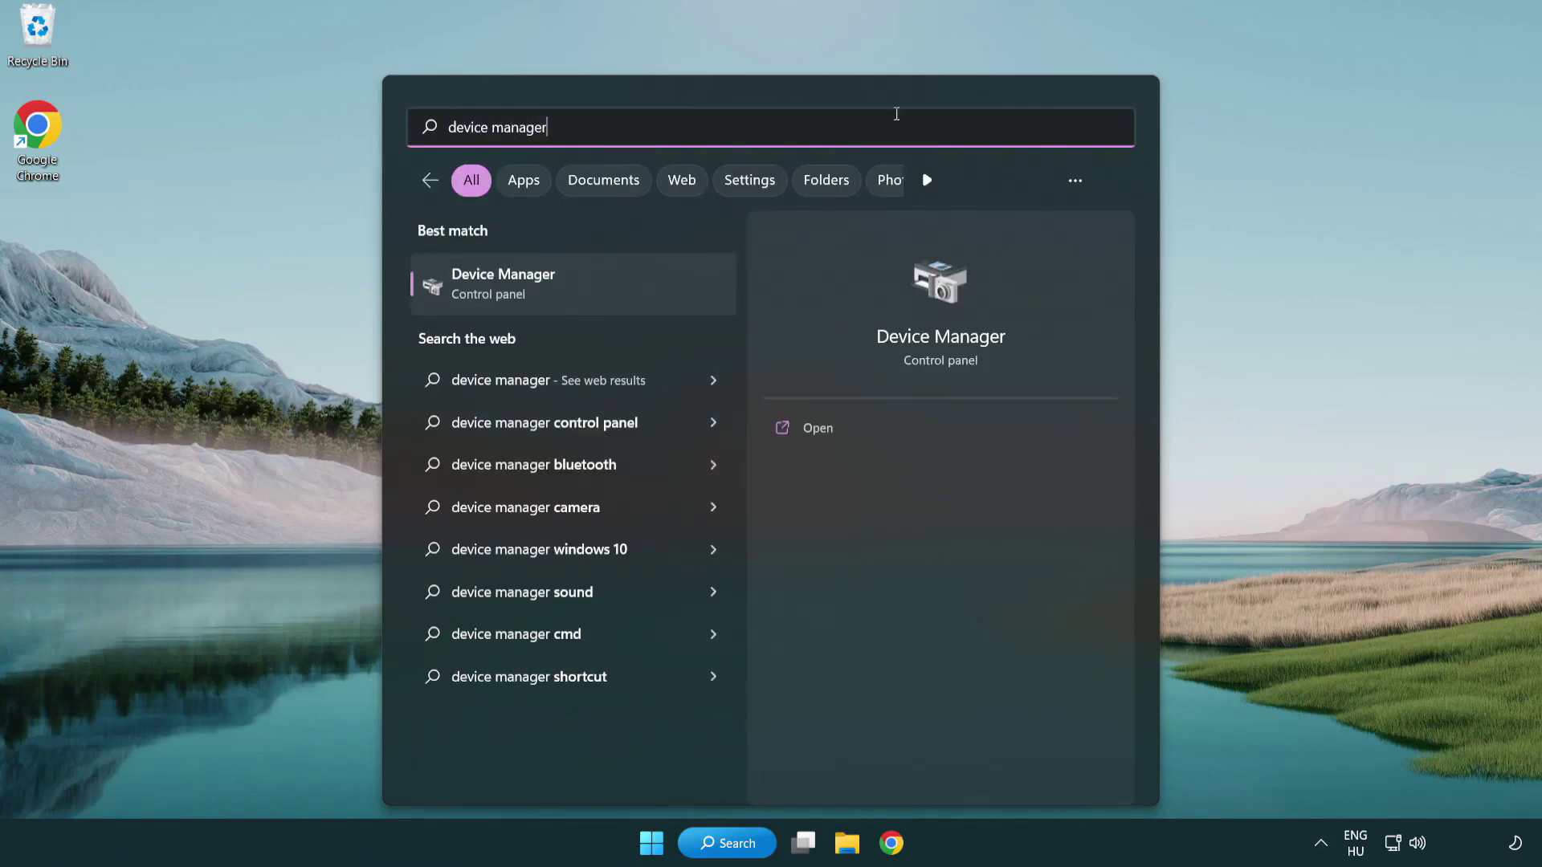
# Step: Open Device Manager, expand Display adapters and bring up the VMware SVGA 3D context menu
pyautogui.click(616, 291)
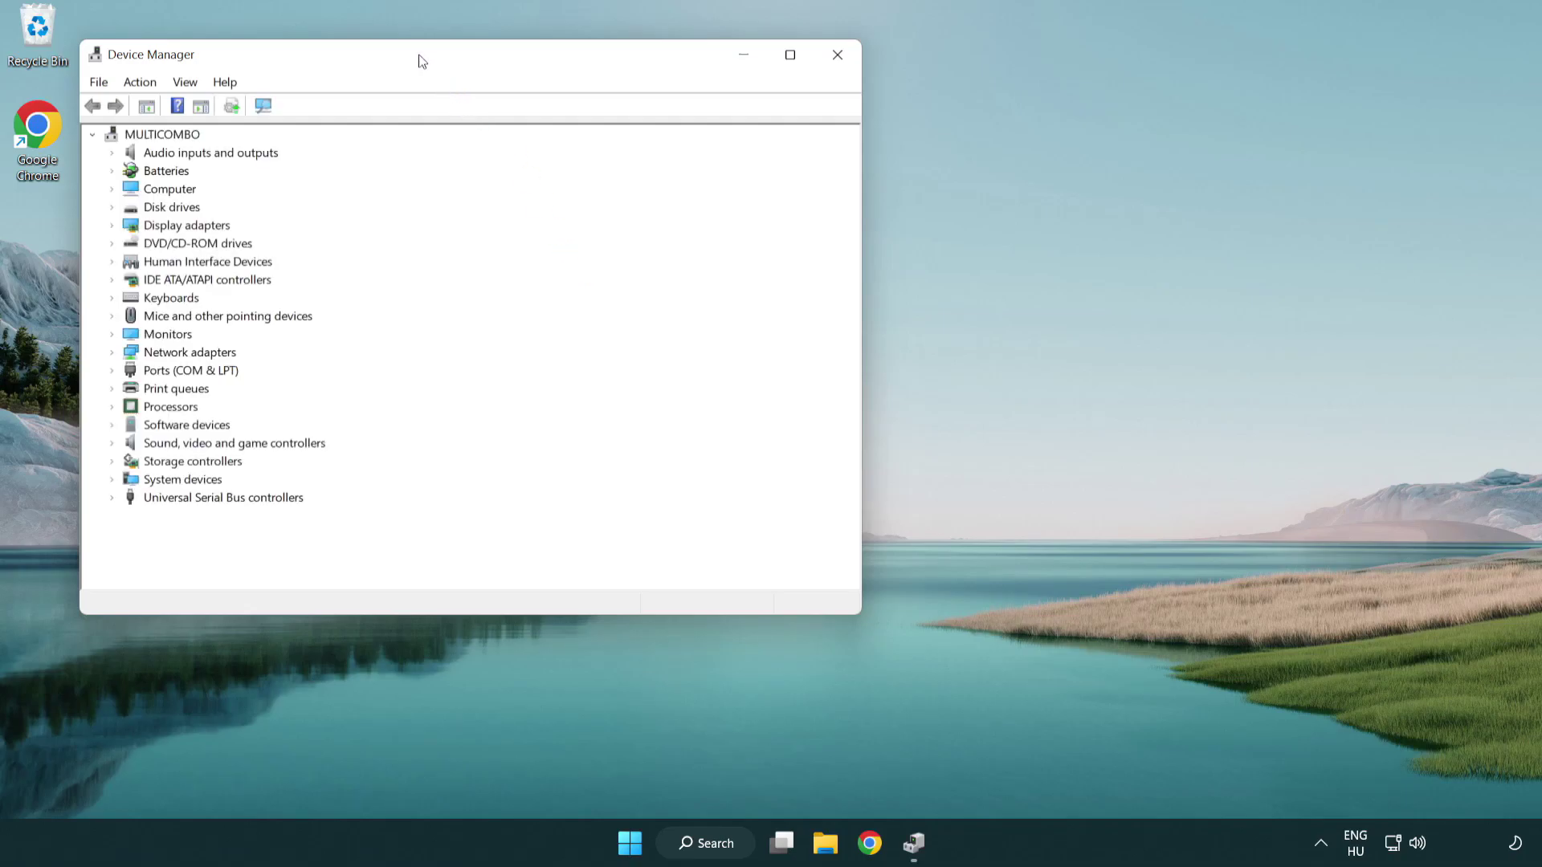
pyautogui.moveTo(420, 59); pyautogui.dragTo(679, 155)
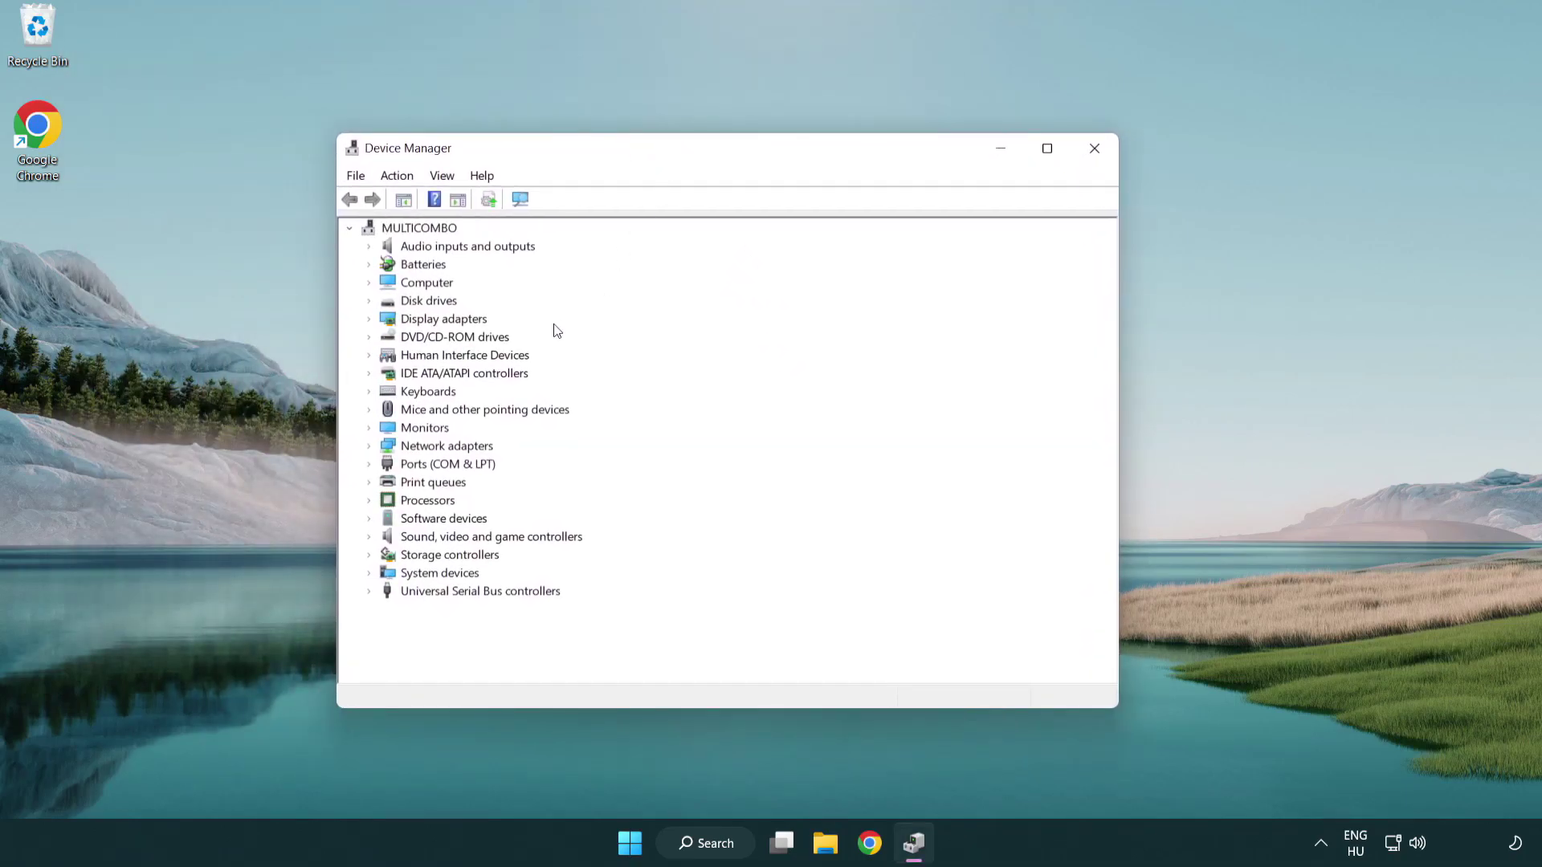
pyautogui.click(425, 323)
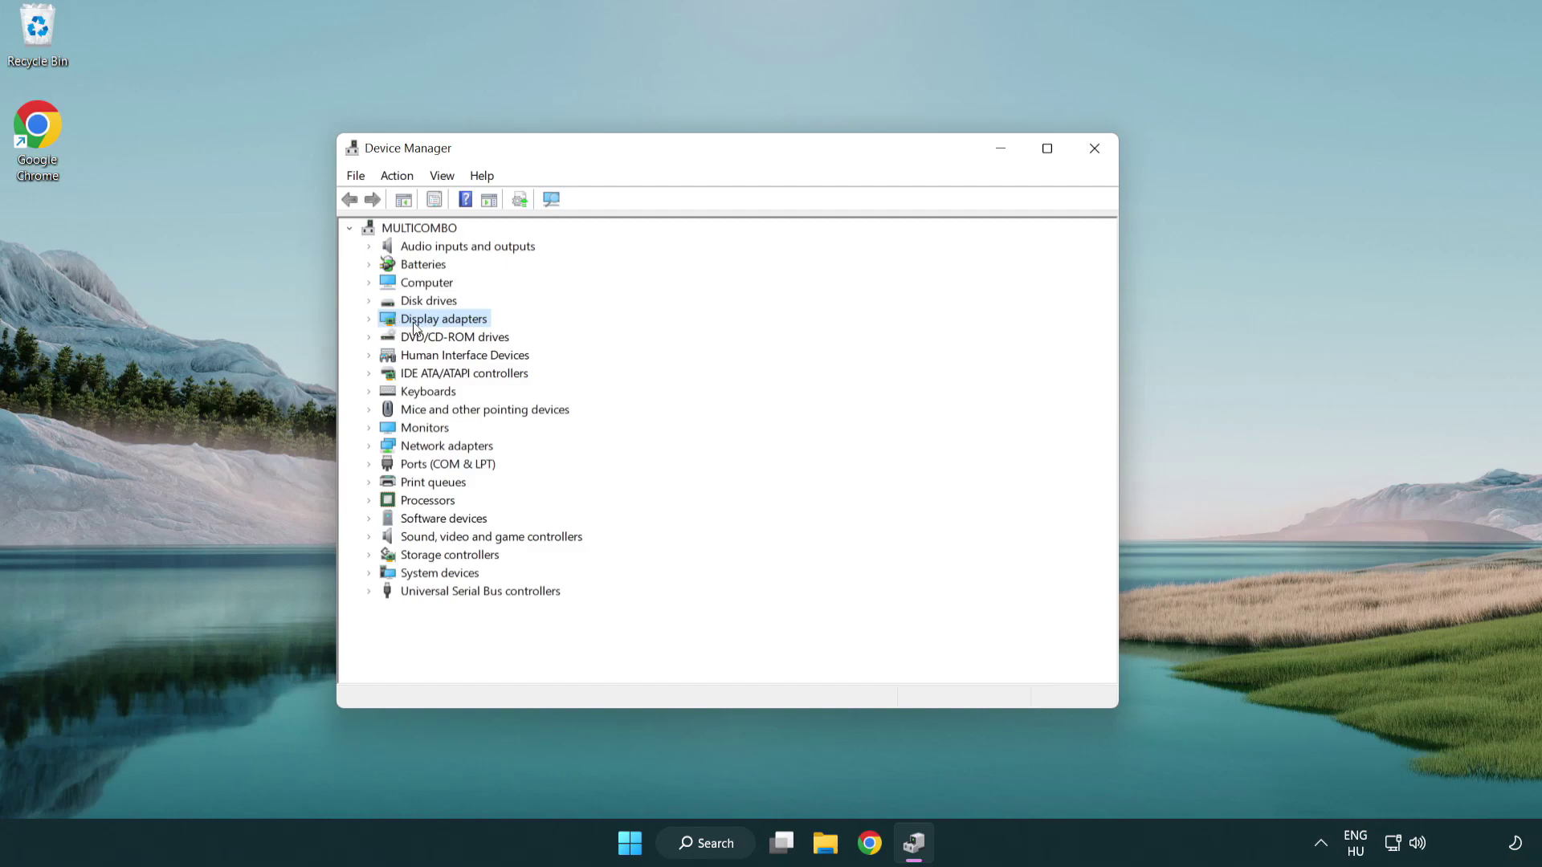
pyautogui.click(370, 322)
pyautogui.click(430, 340)
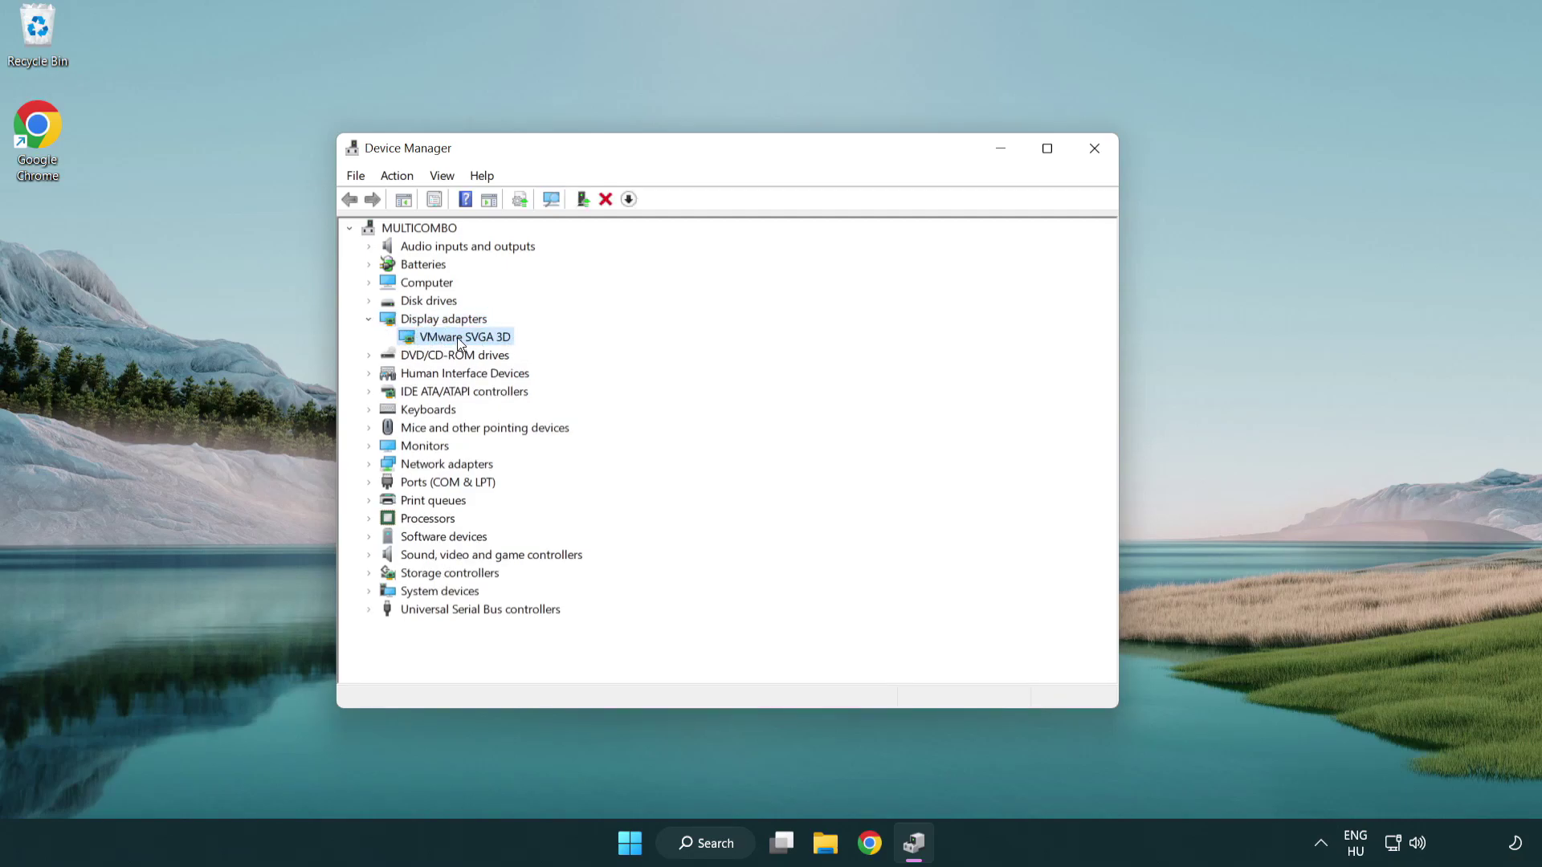
pyautogui.rightClick(456, 338)
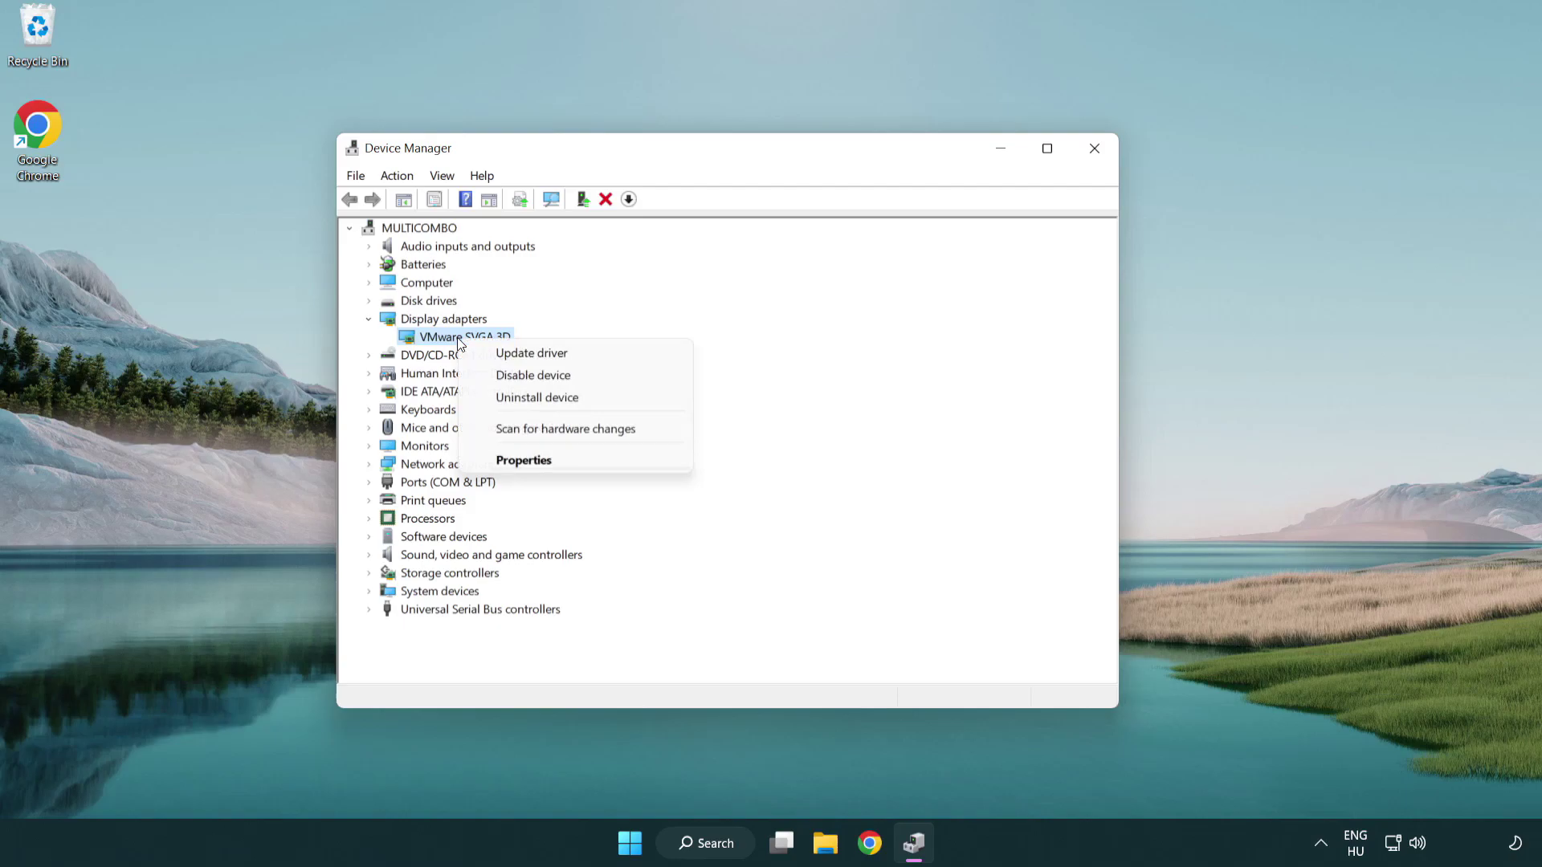
# Step: Search automatically for a VMware SVGA 3D driver, confirm it's up to date, and close Device Manager
pyautogui.click(608, 356)
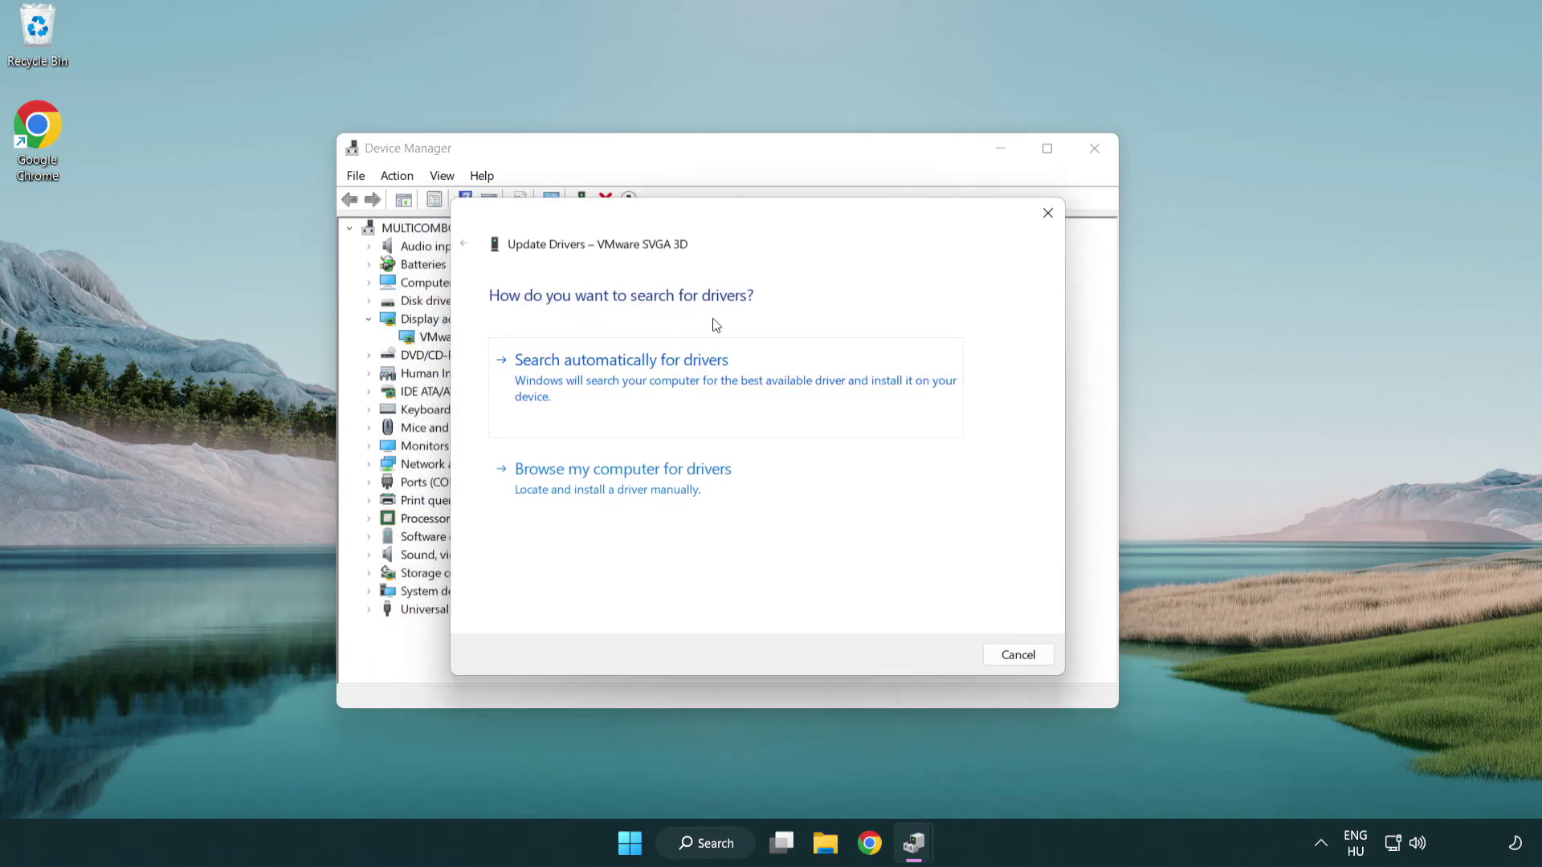
pyautogui.click(677, 374)
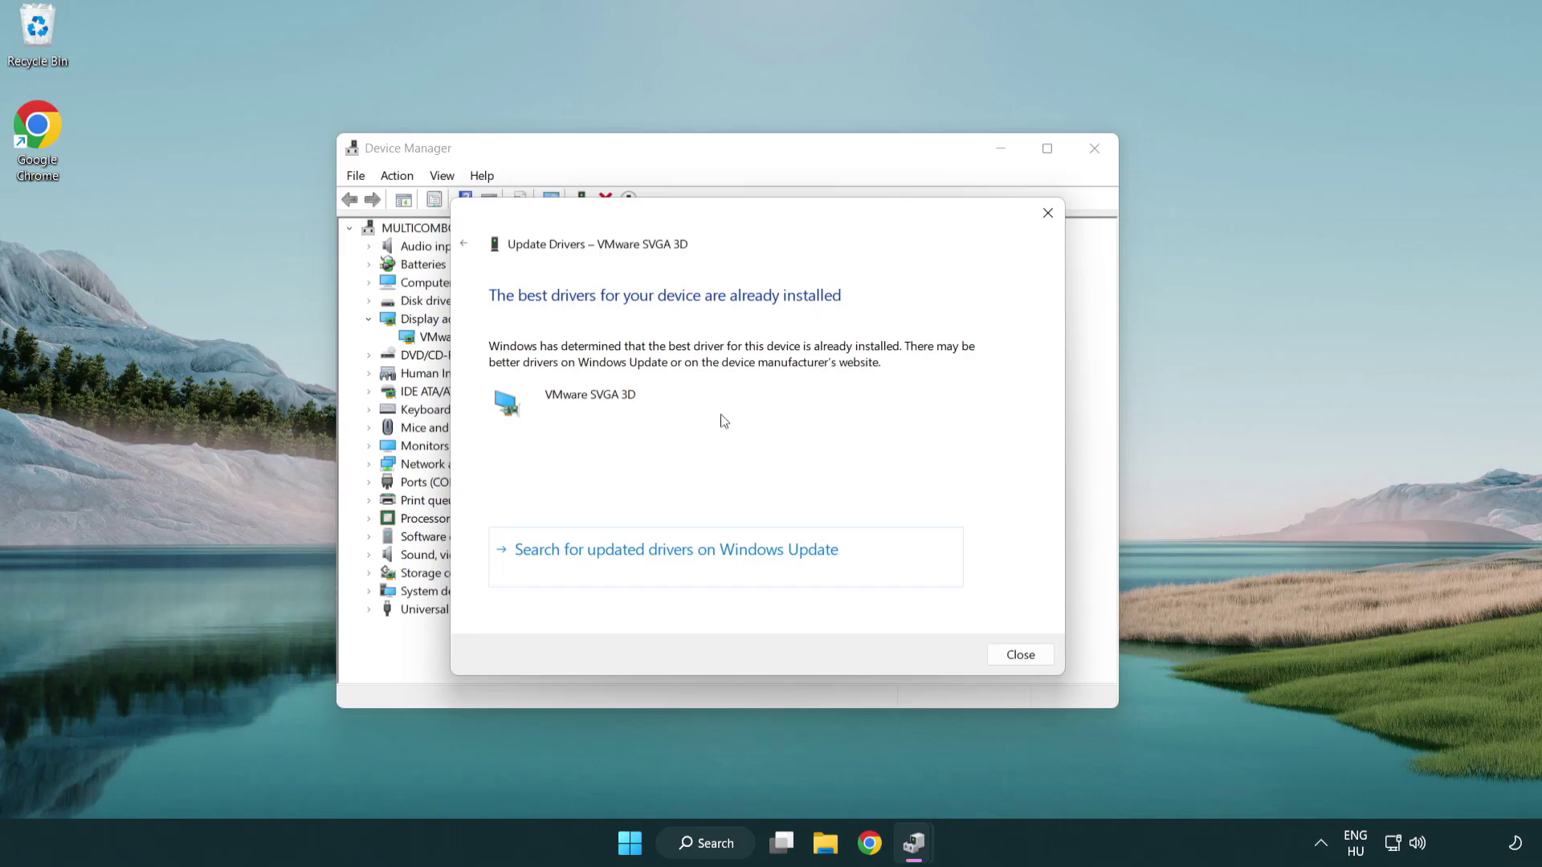
pyautogui.click(1021, 656)
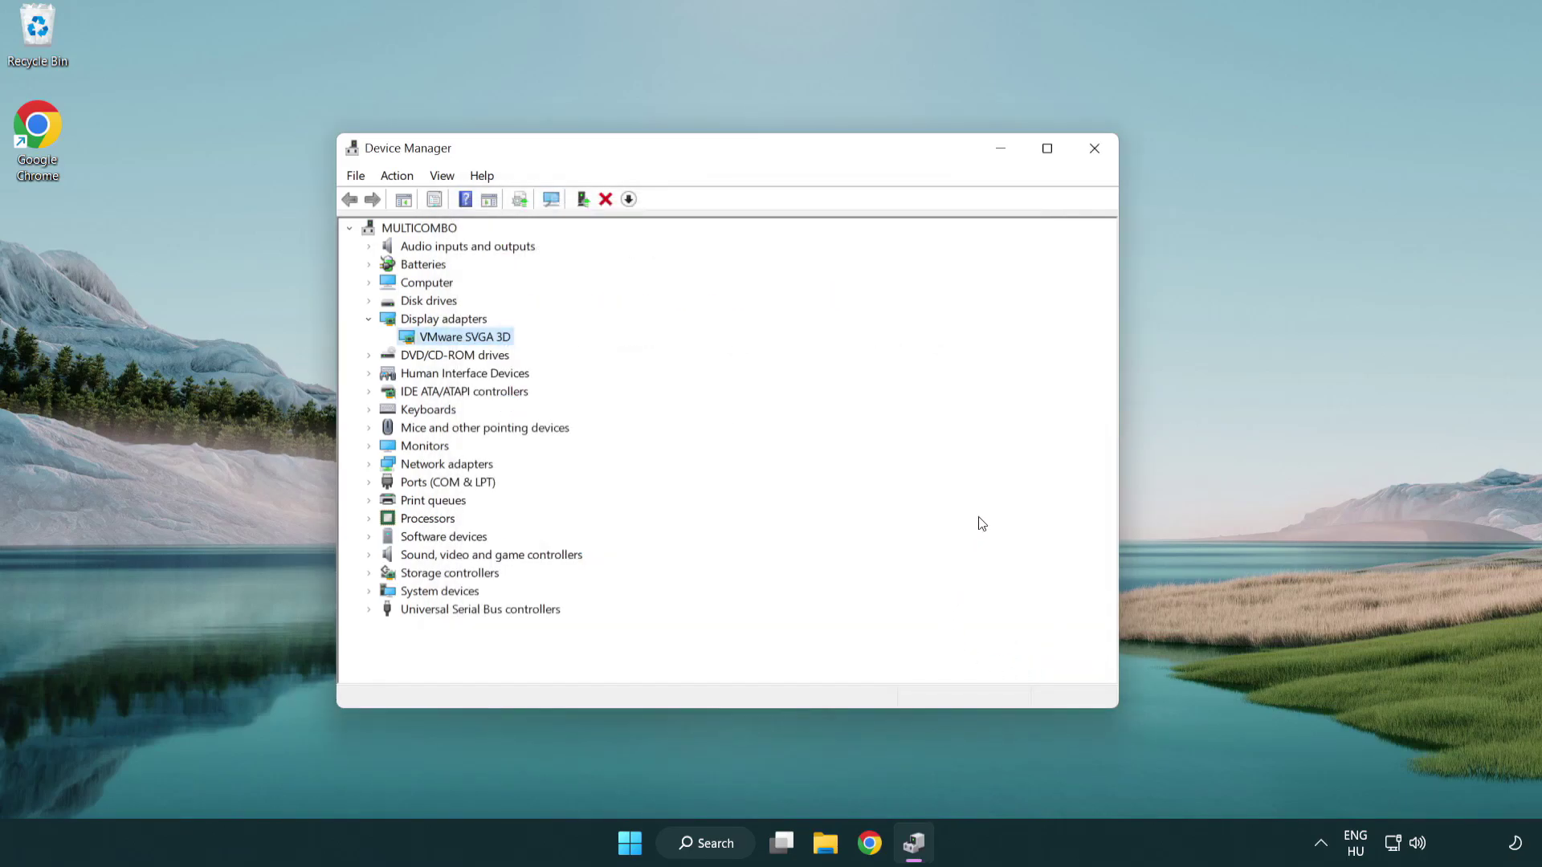
pyautogui.click(1098, 153)
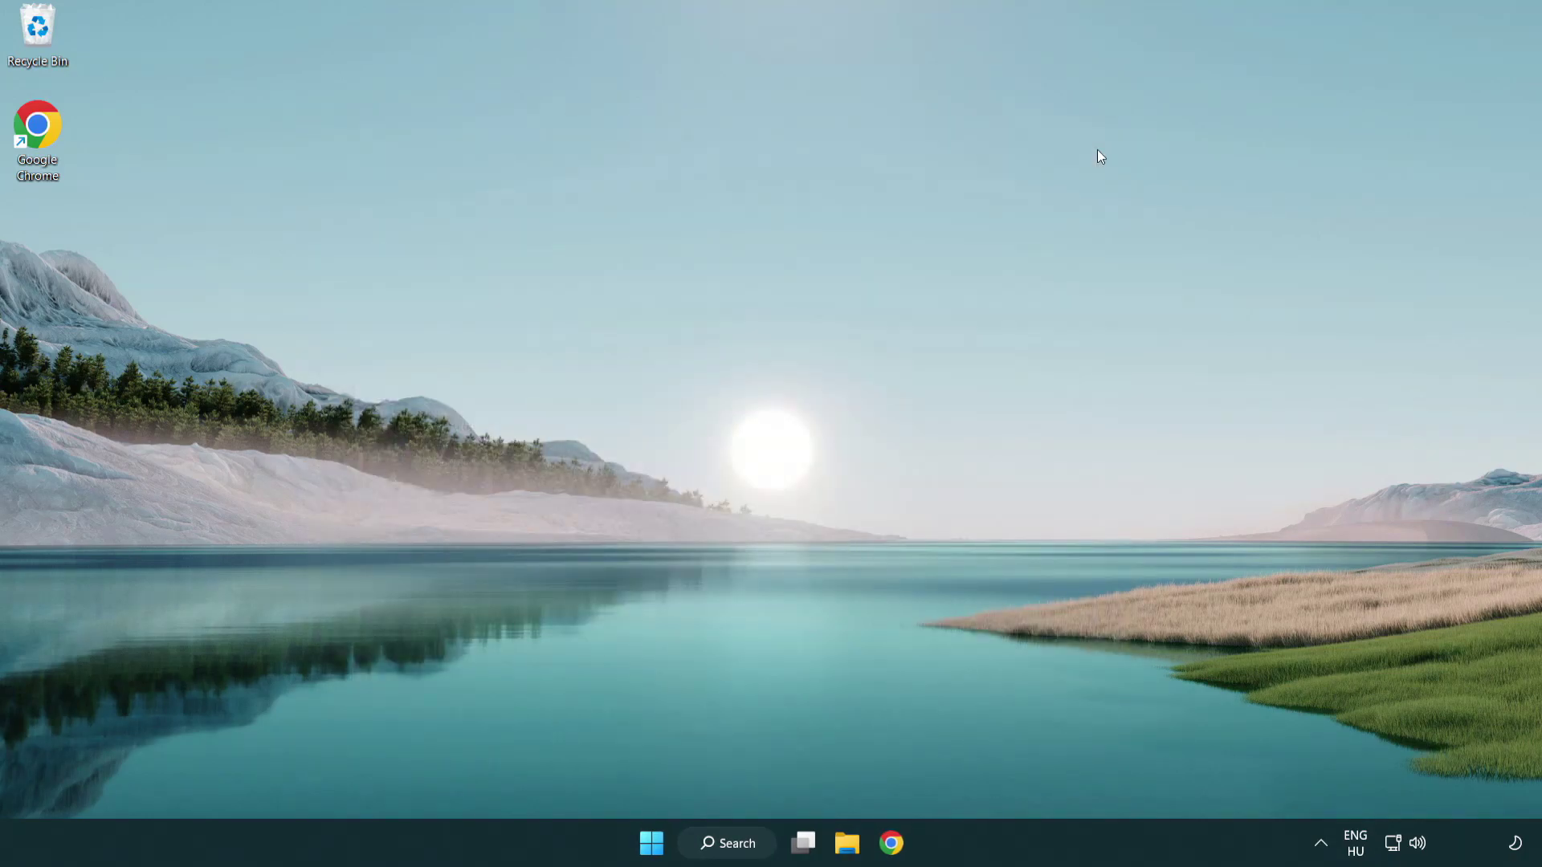
# Step: Search Windows for 'update' and open the Windows Update settings
pyautogui.click(742, 839)
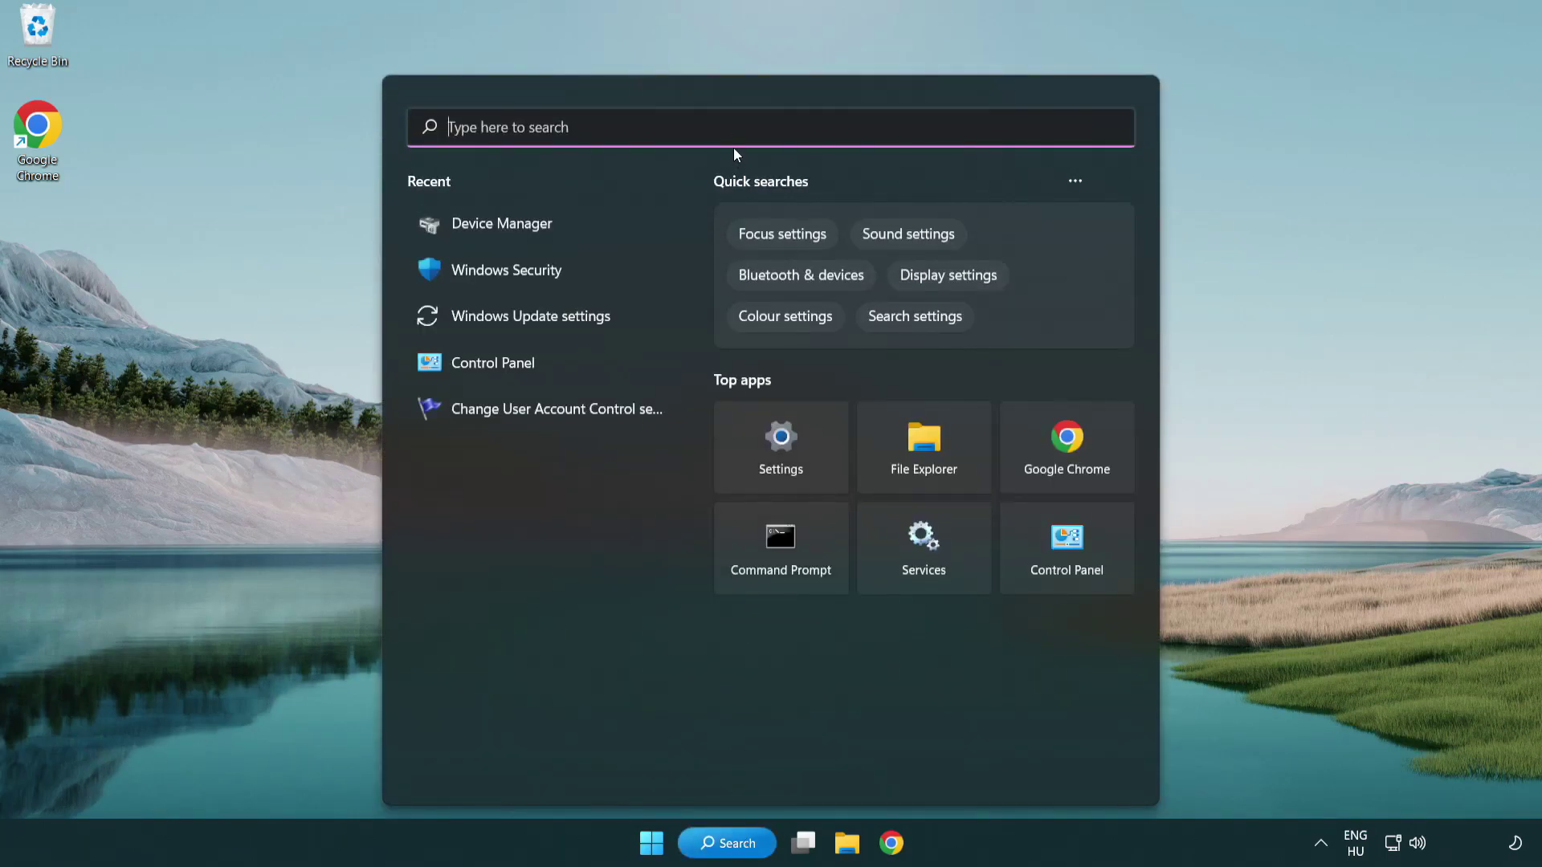
pyautogui.write('u')
pyautogui.write('pdate')
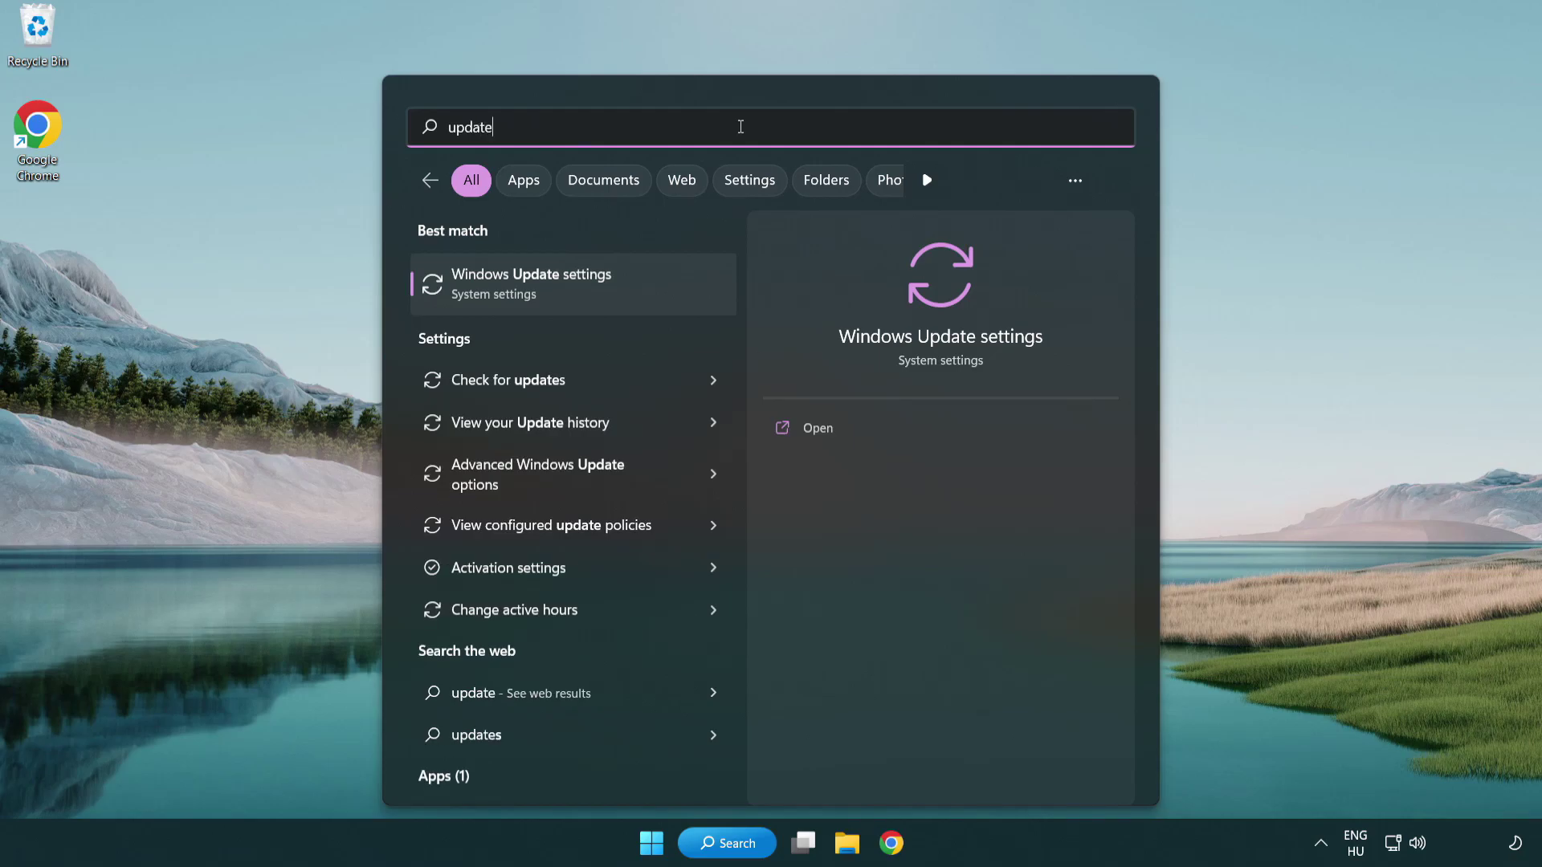
pyautogui.click(600, 289)
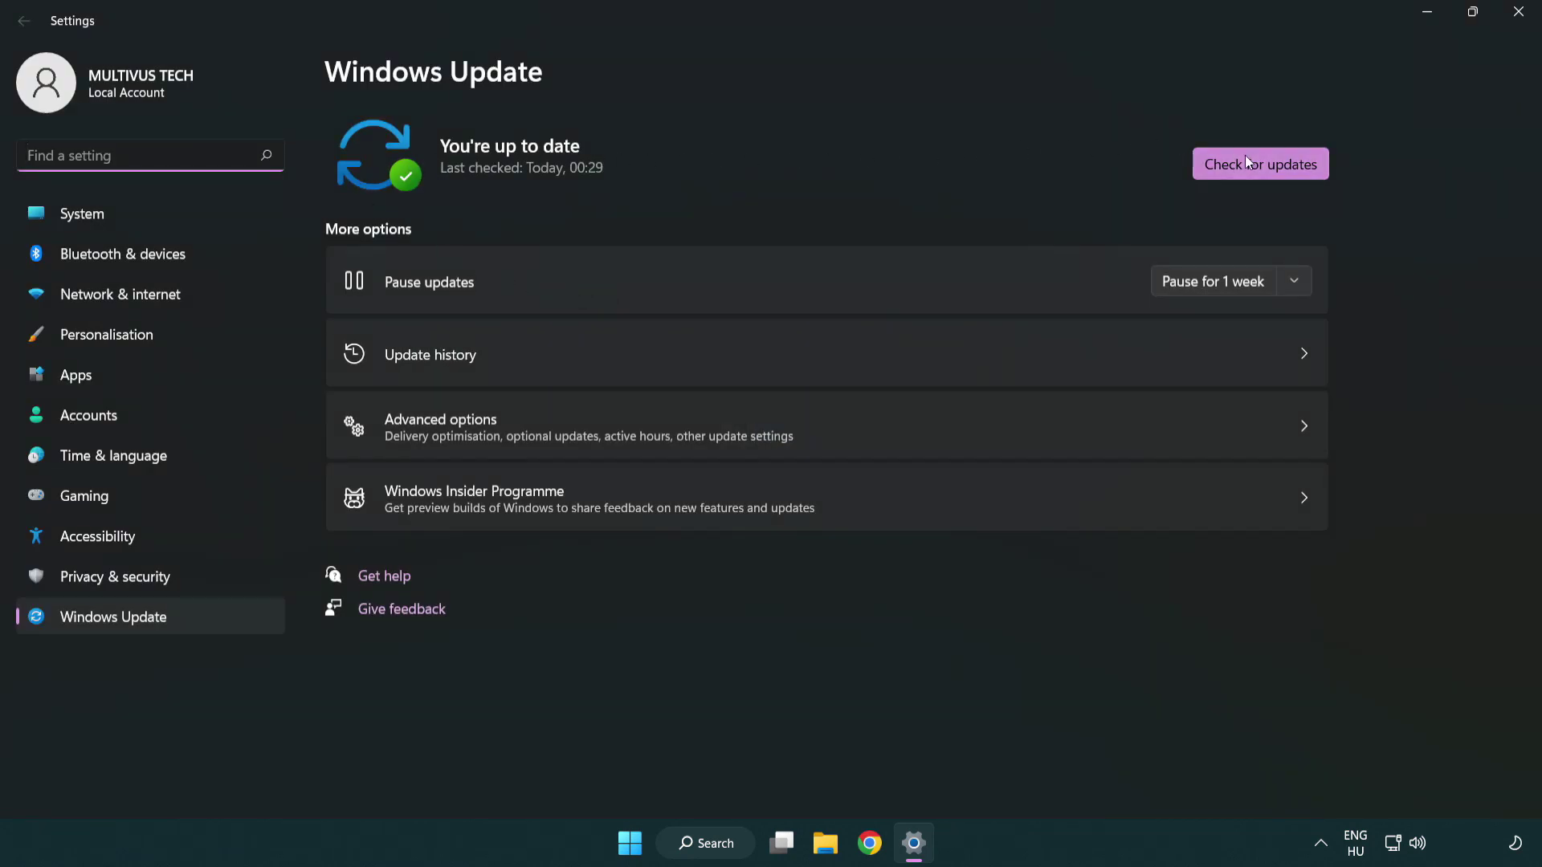
# Step: Check for Windows updates, confirm the PC is up to date, and close Settings
pyautogui.click(1287, 178)
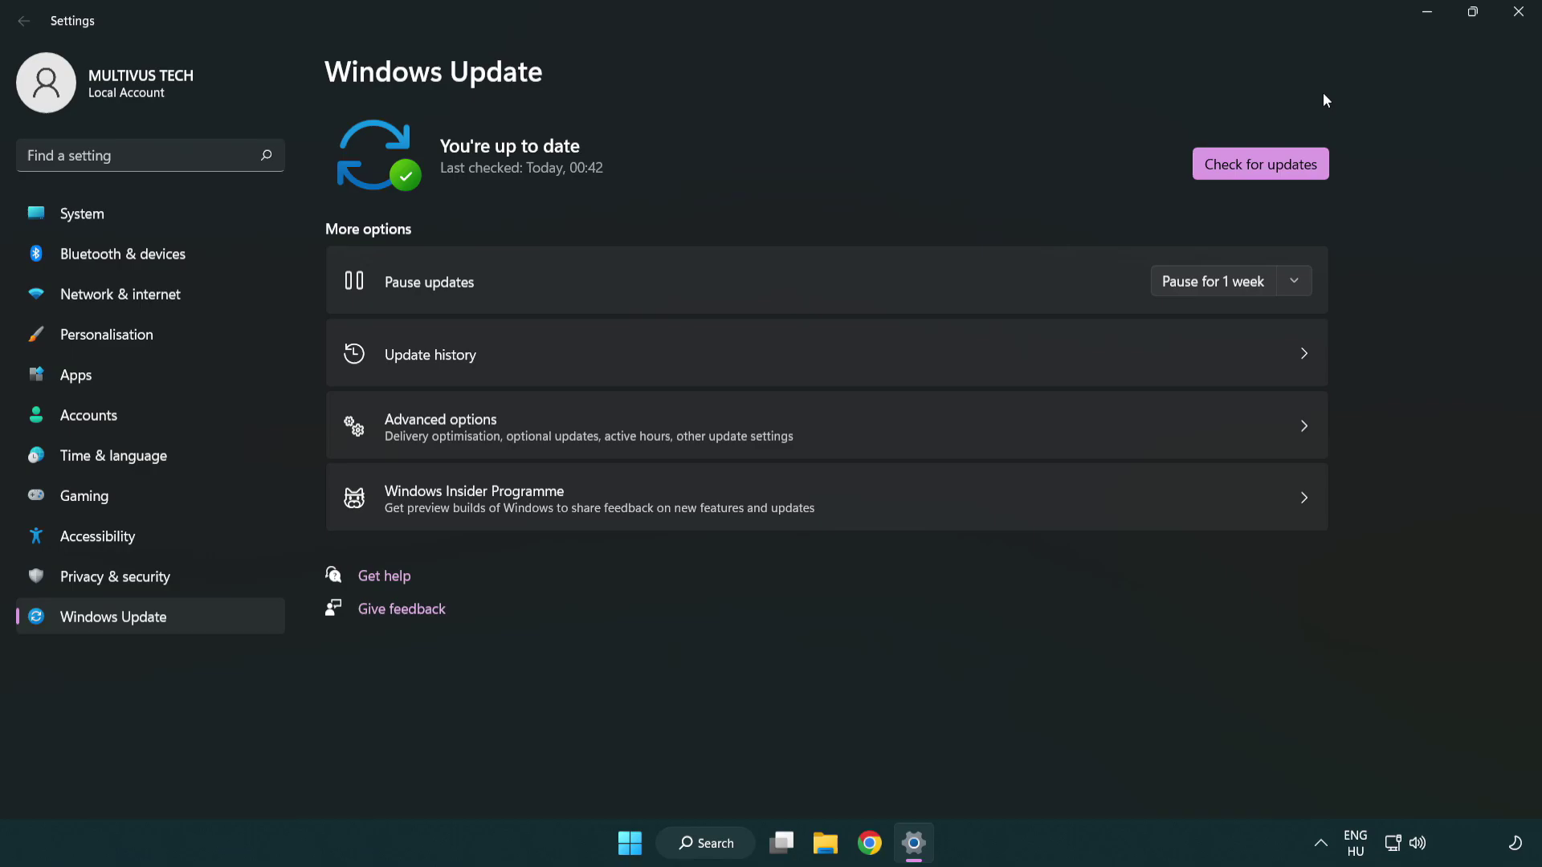
pyautogui.click(1512, 22)
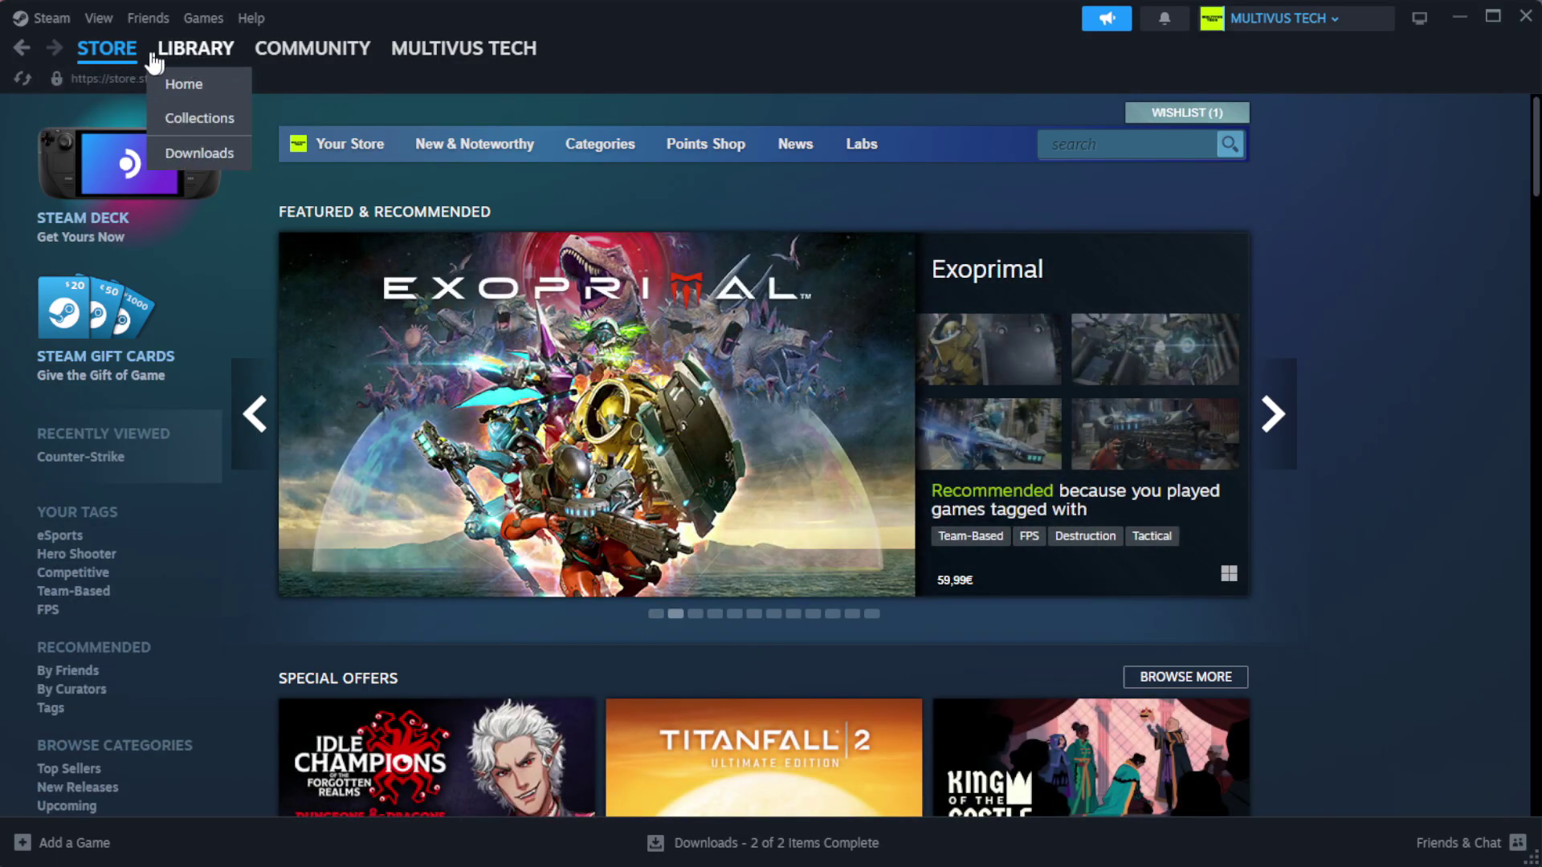
# Step: Open Properties for 'YOUR NOT WORKING GAME' from the Steam Library favorites
pyautogui.click(218, 85)
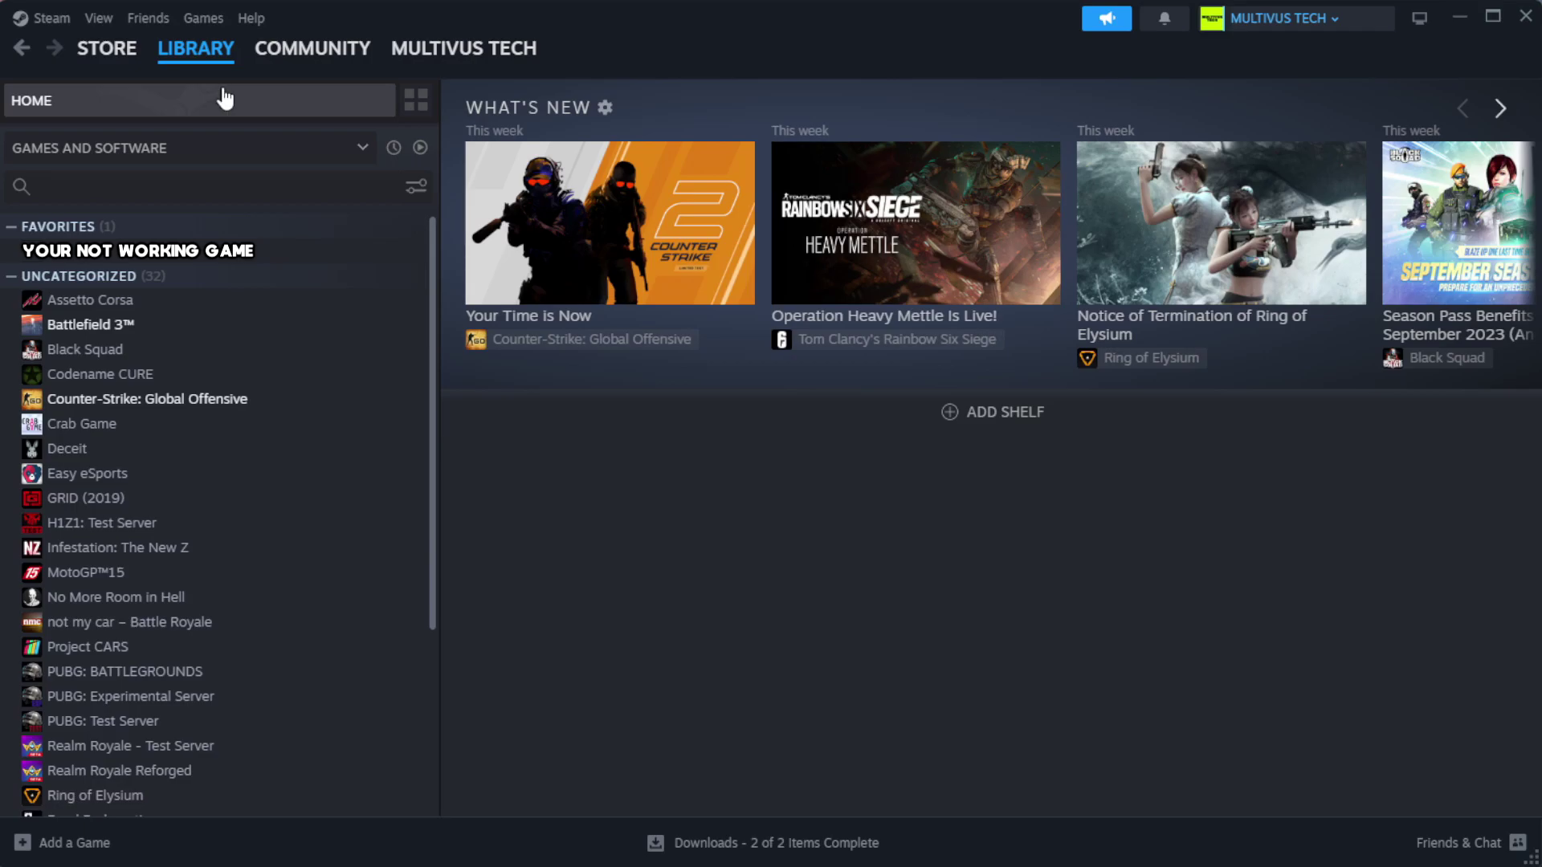
pyautogui.rightClick(382, 263)
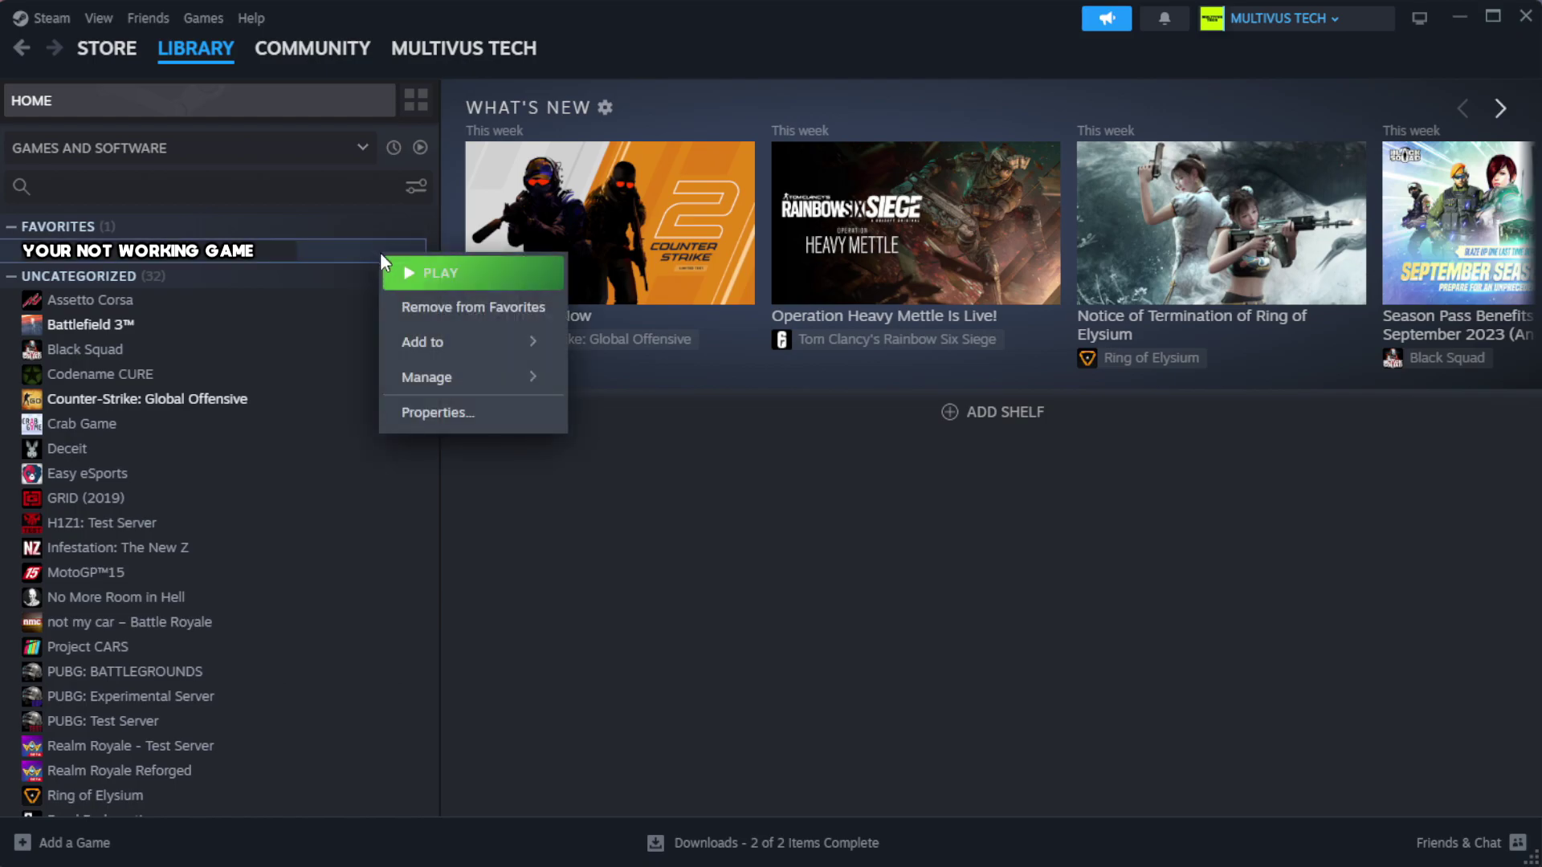
pyautogui.click(488, 423)
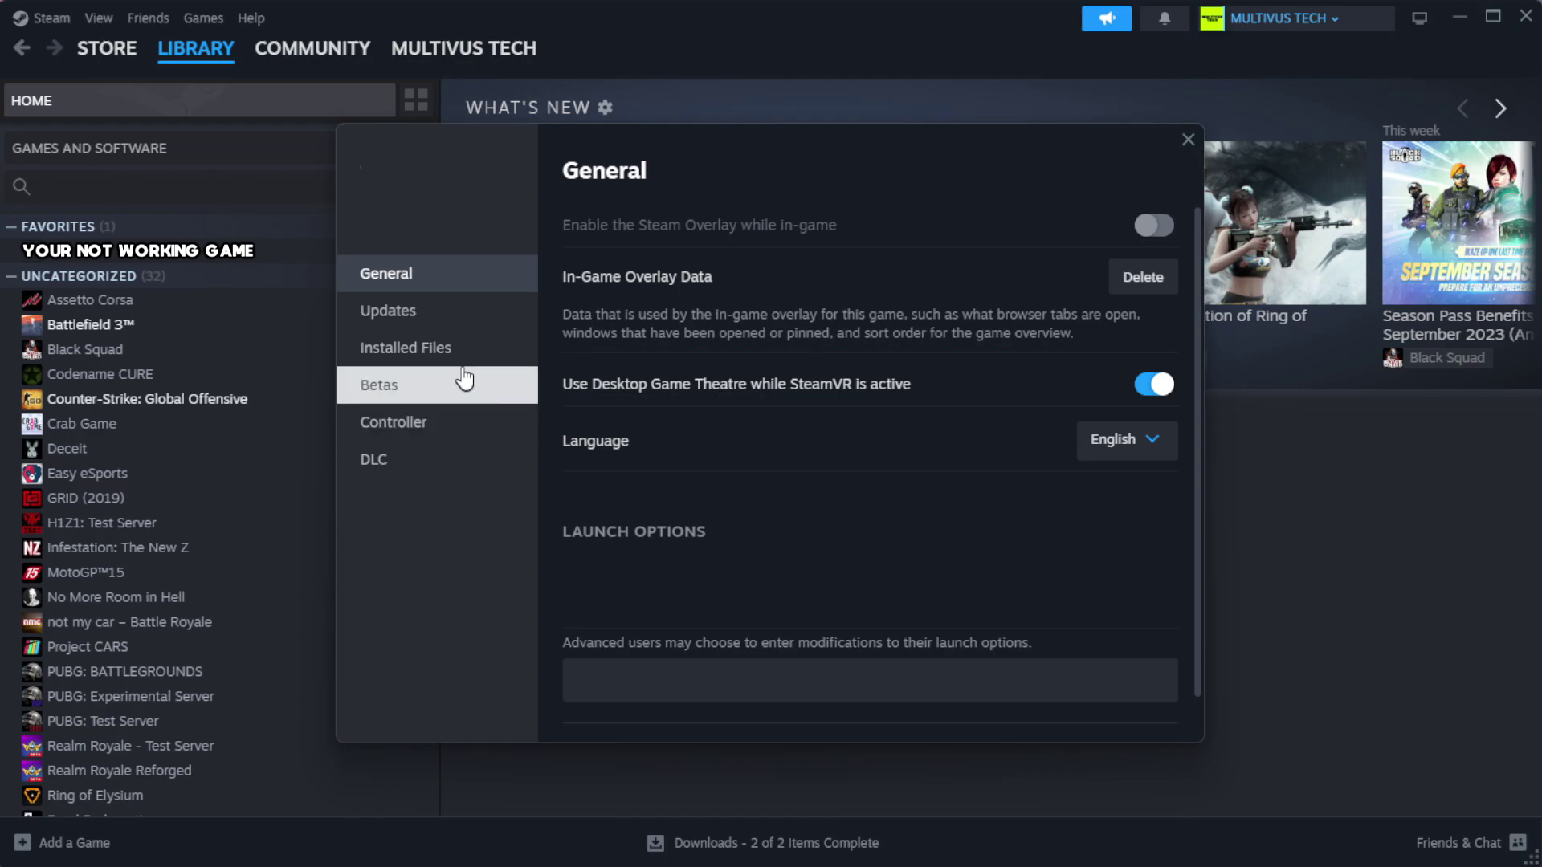
# Step: Verify the integrity of the game's files under Installed Files
pyautogui.click(507, 367)
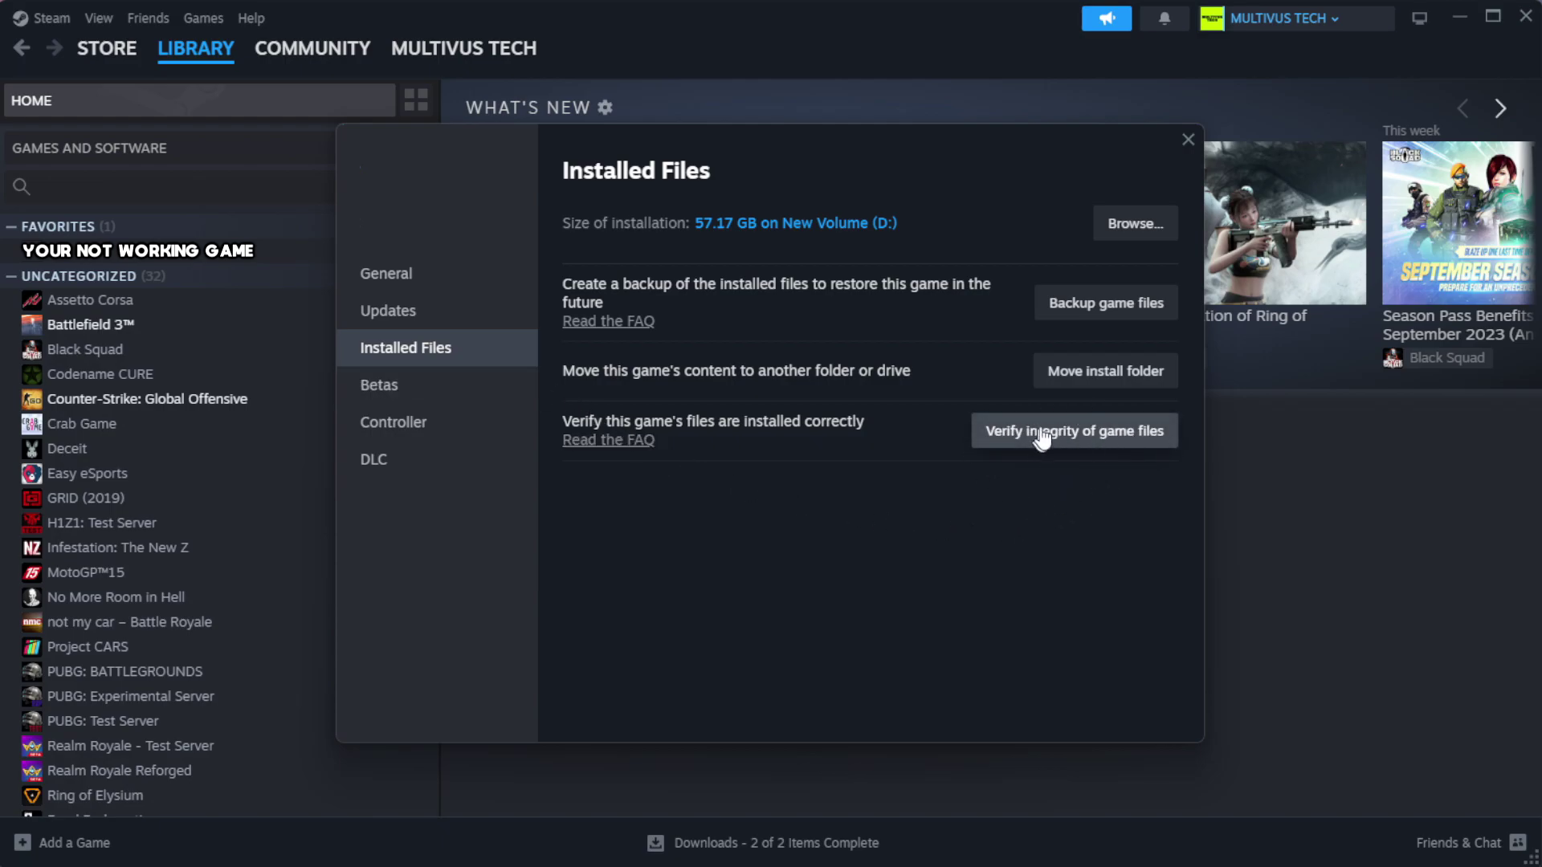
pyautogui.click(1085, 447)
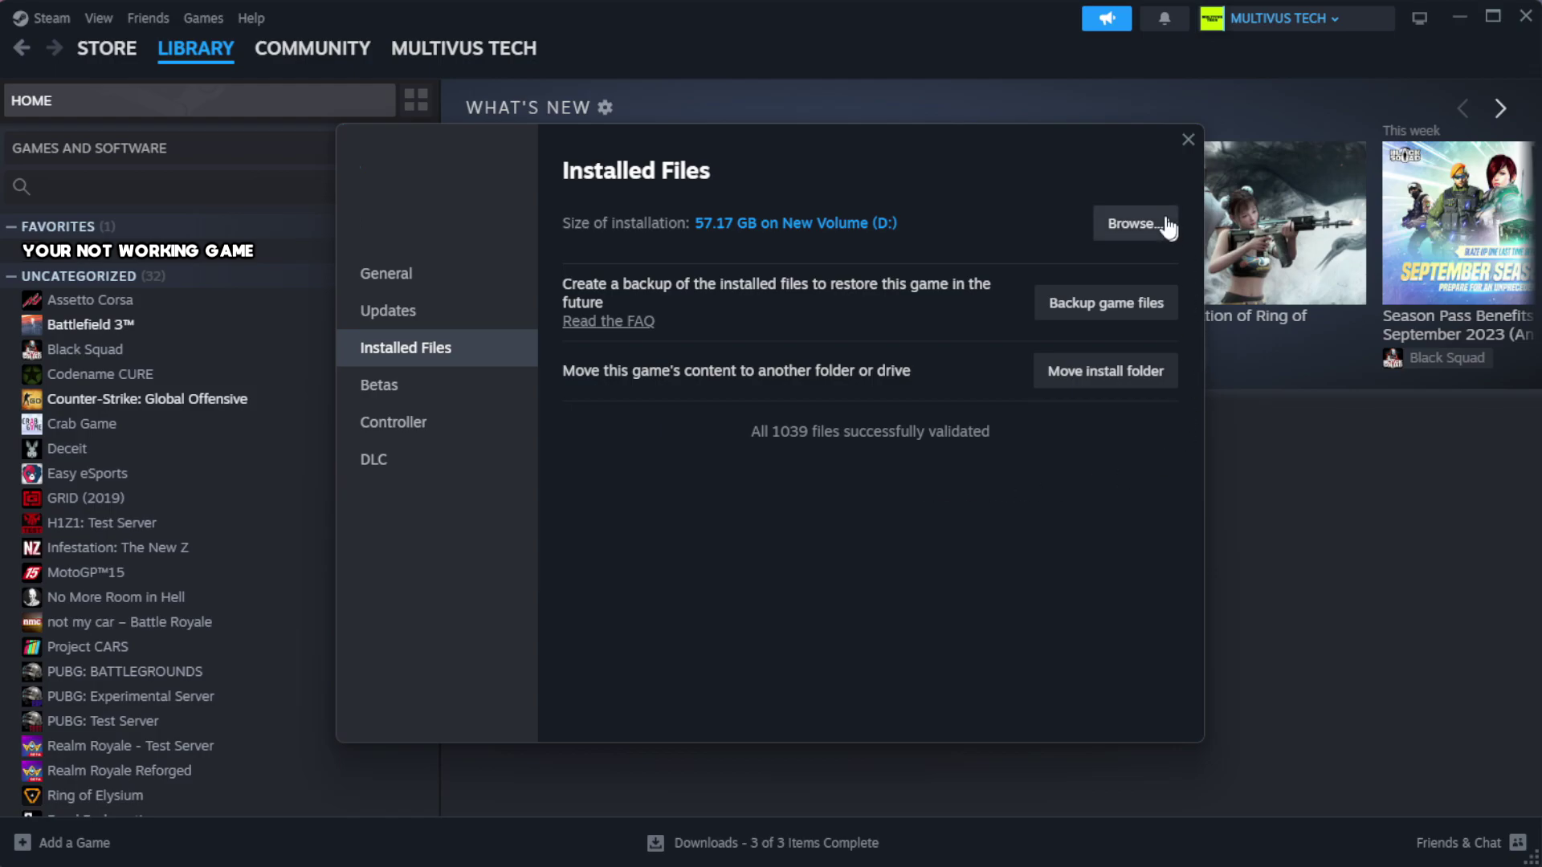
# Step: Browse the game's local files and open the 'YOUR NOT WORKING GAME' shortcut's properties
pyautogui.click(1133, 241)
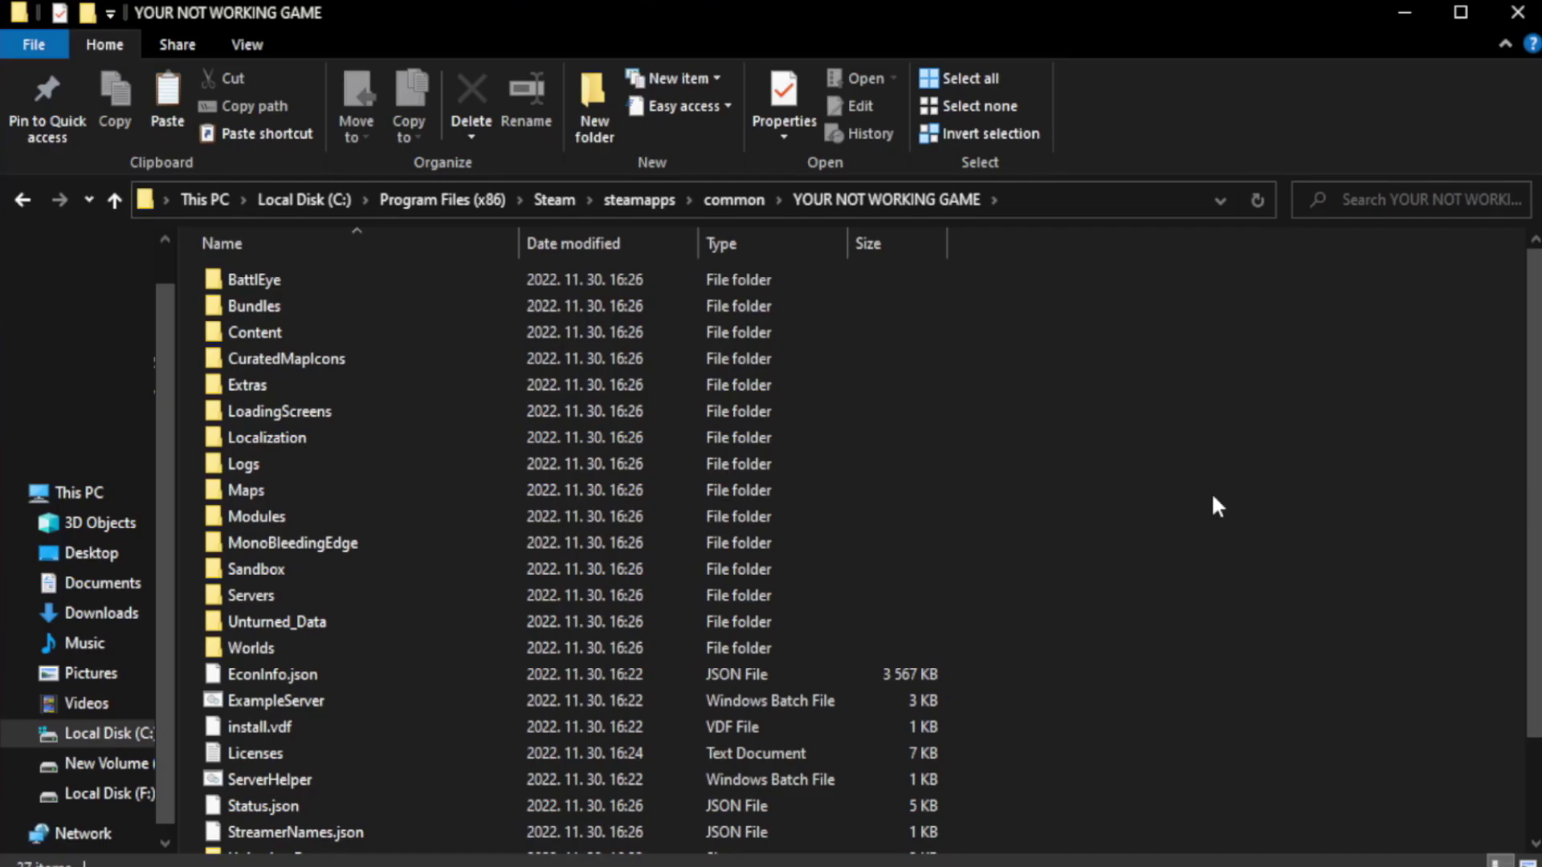
pyautogui.scroll(-1, 1538, 433)
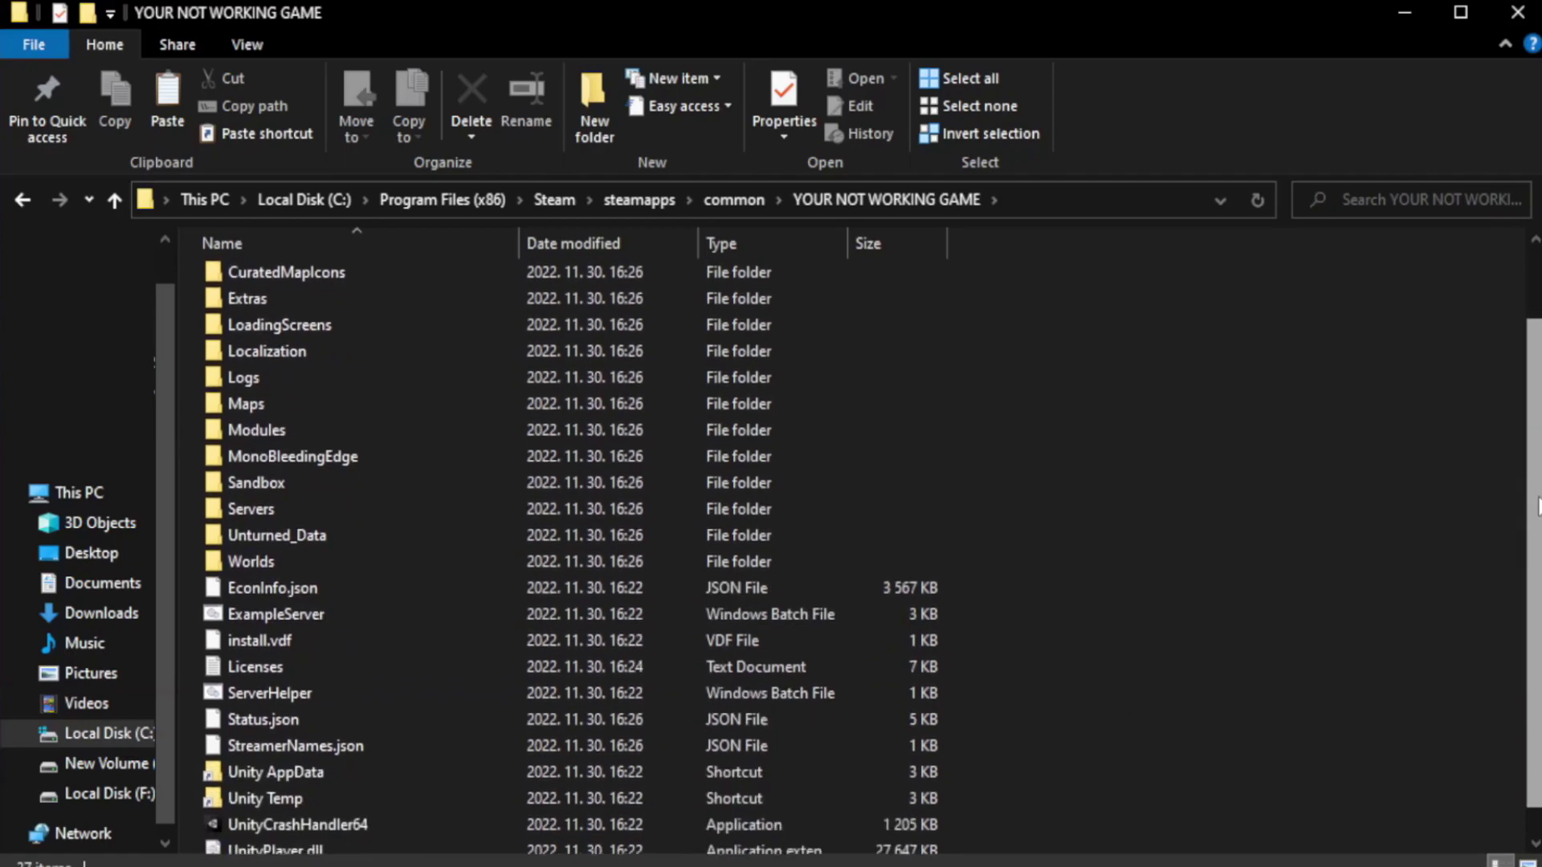
pyautogui.scroll(-1, 1537, 432)
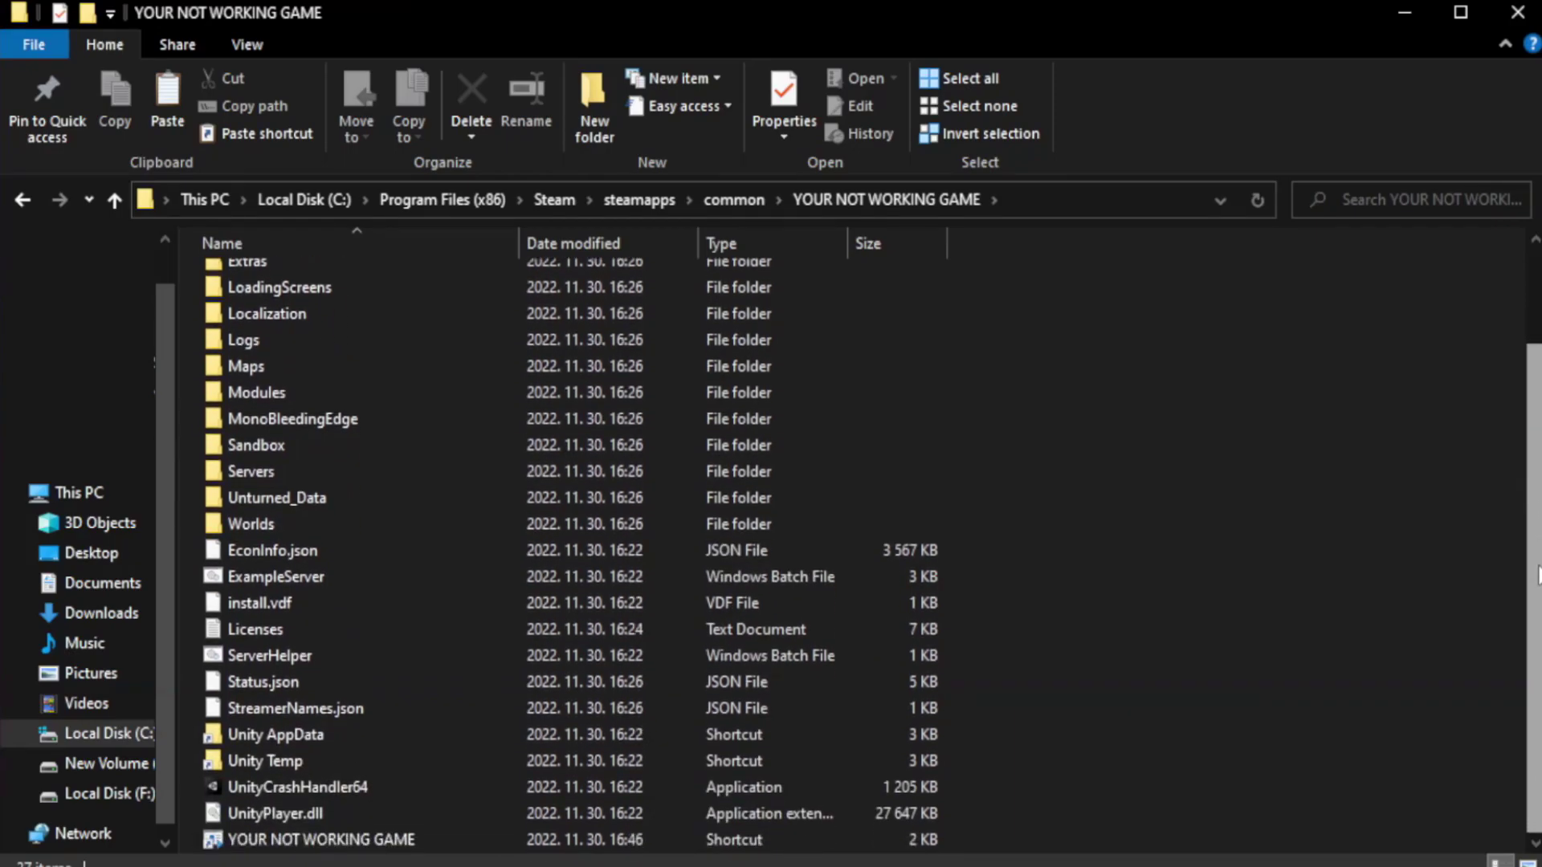
pyautogui.click(563, 840)
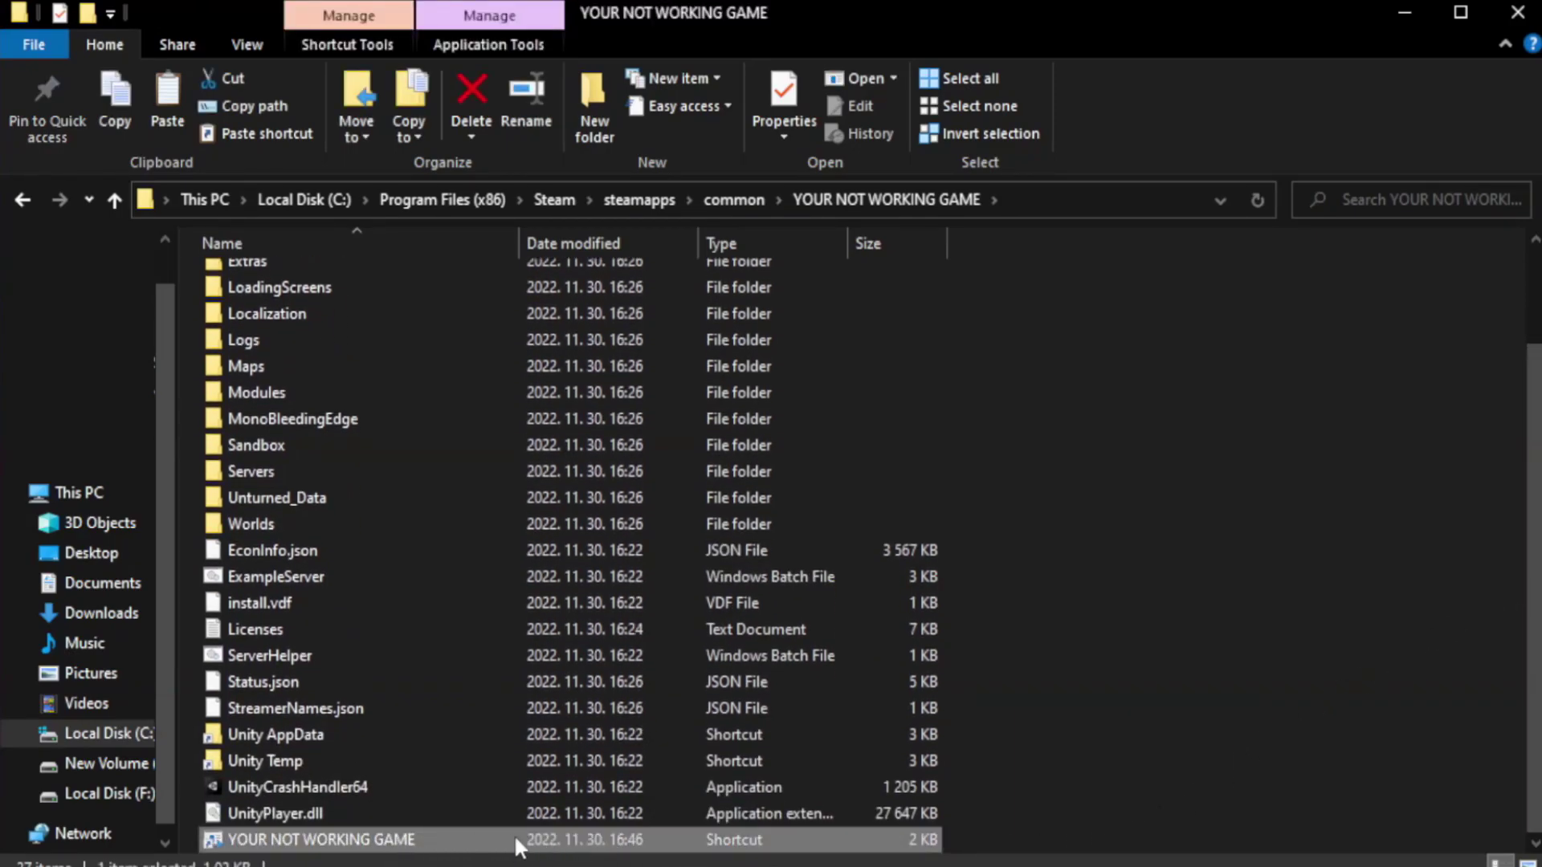
pyautogui.rightClick(515, 837)
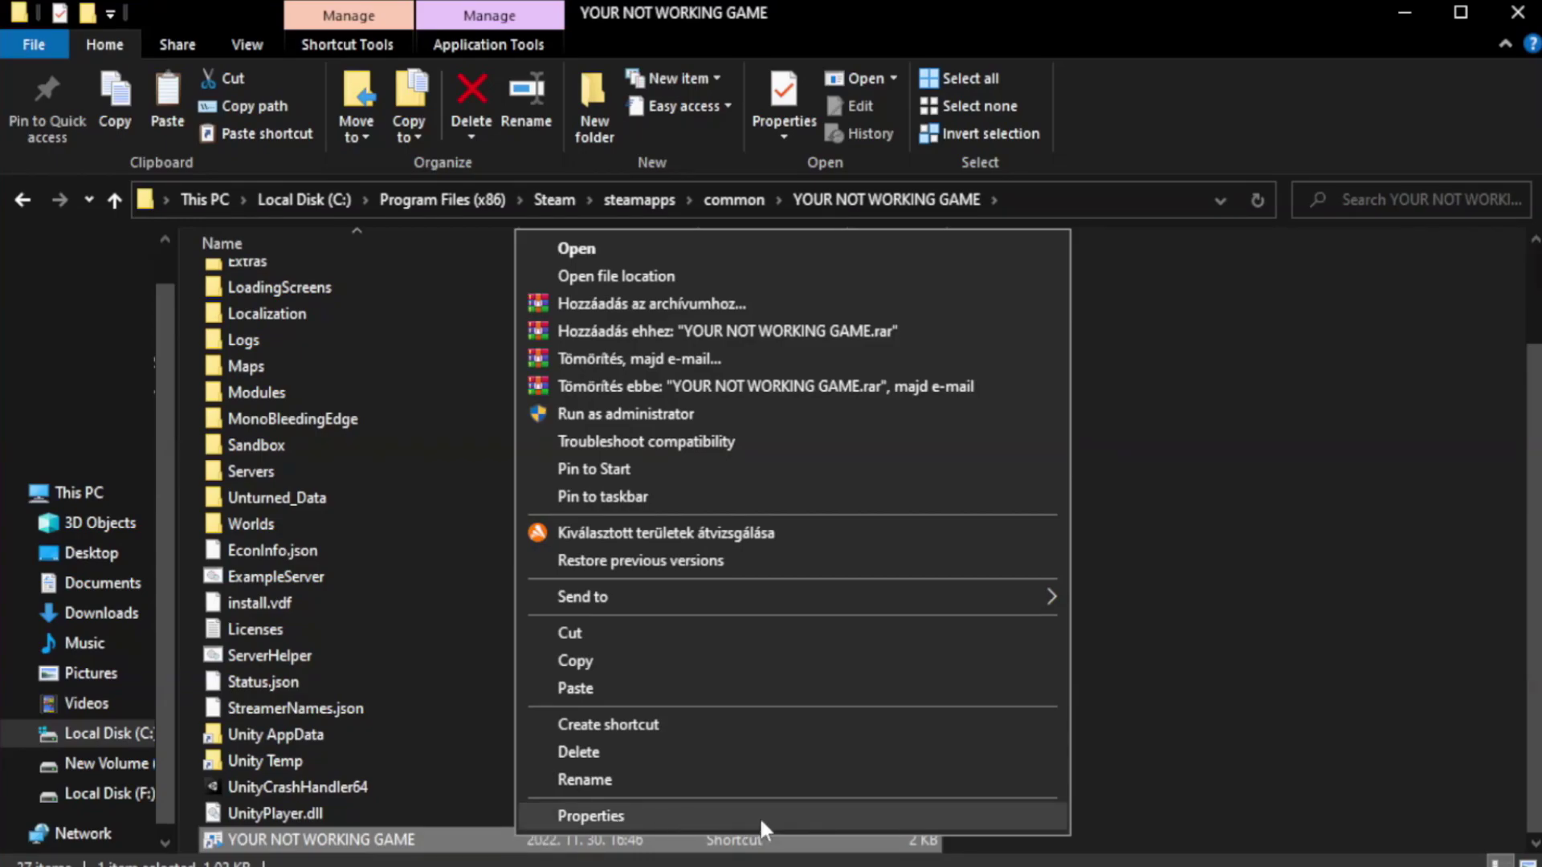
pyautogui.click(786, 813)
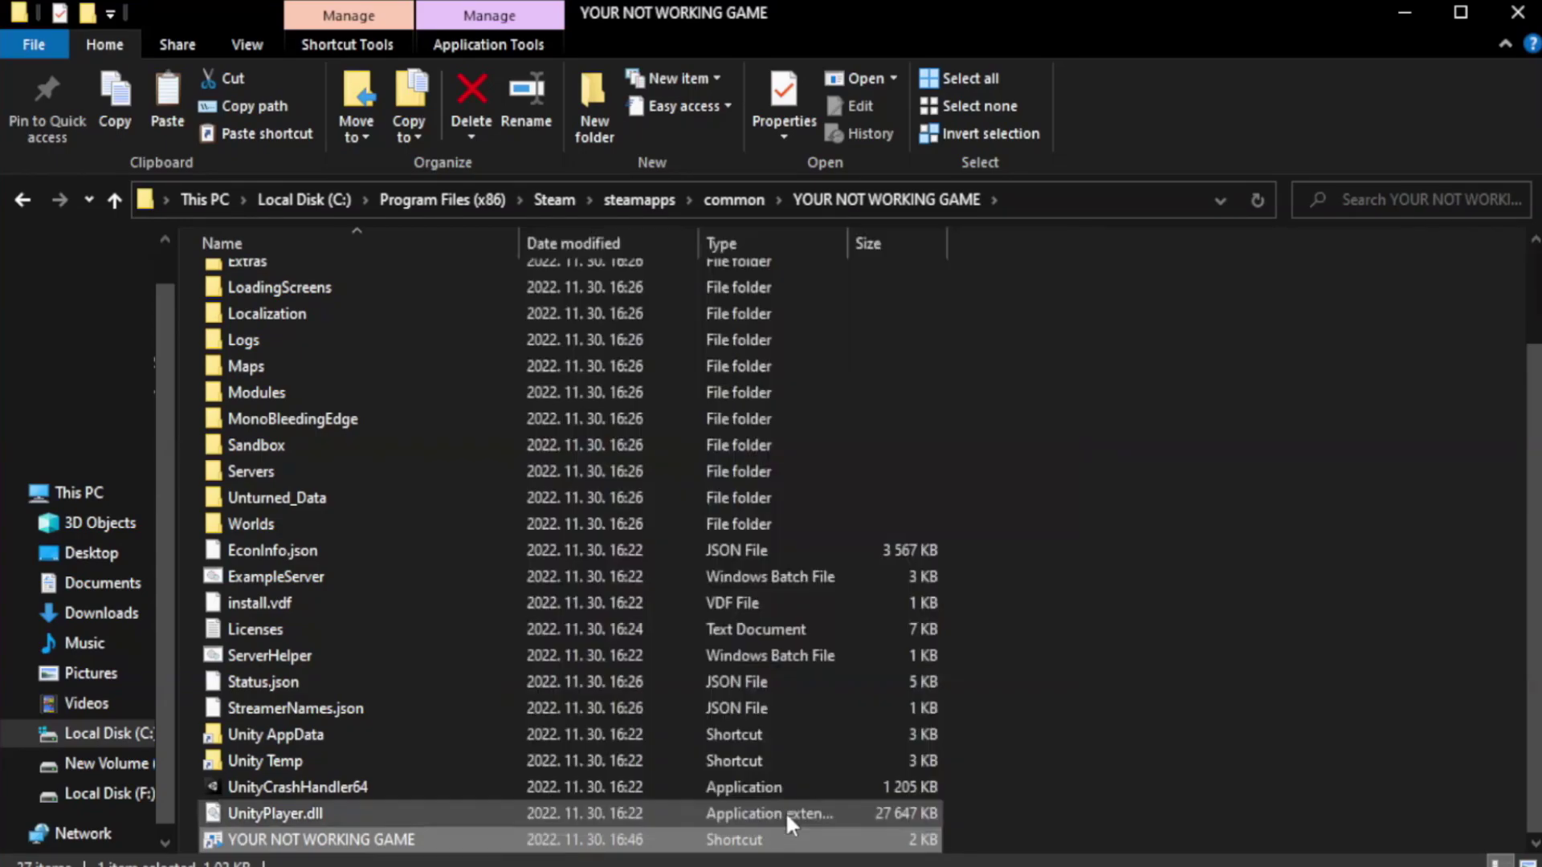
# Step: Set the shortcut to Windows 8 compatibility mode, run as administrator, and save the changes
pyautogui.moveTo(769, 432); pyautogui.dragTo(774, 158)
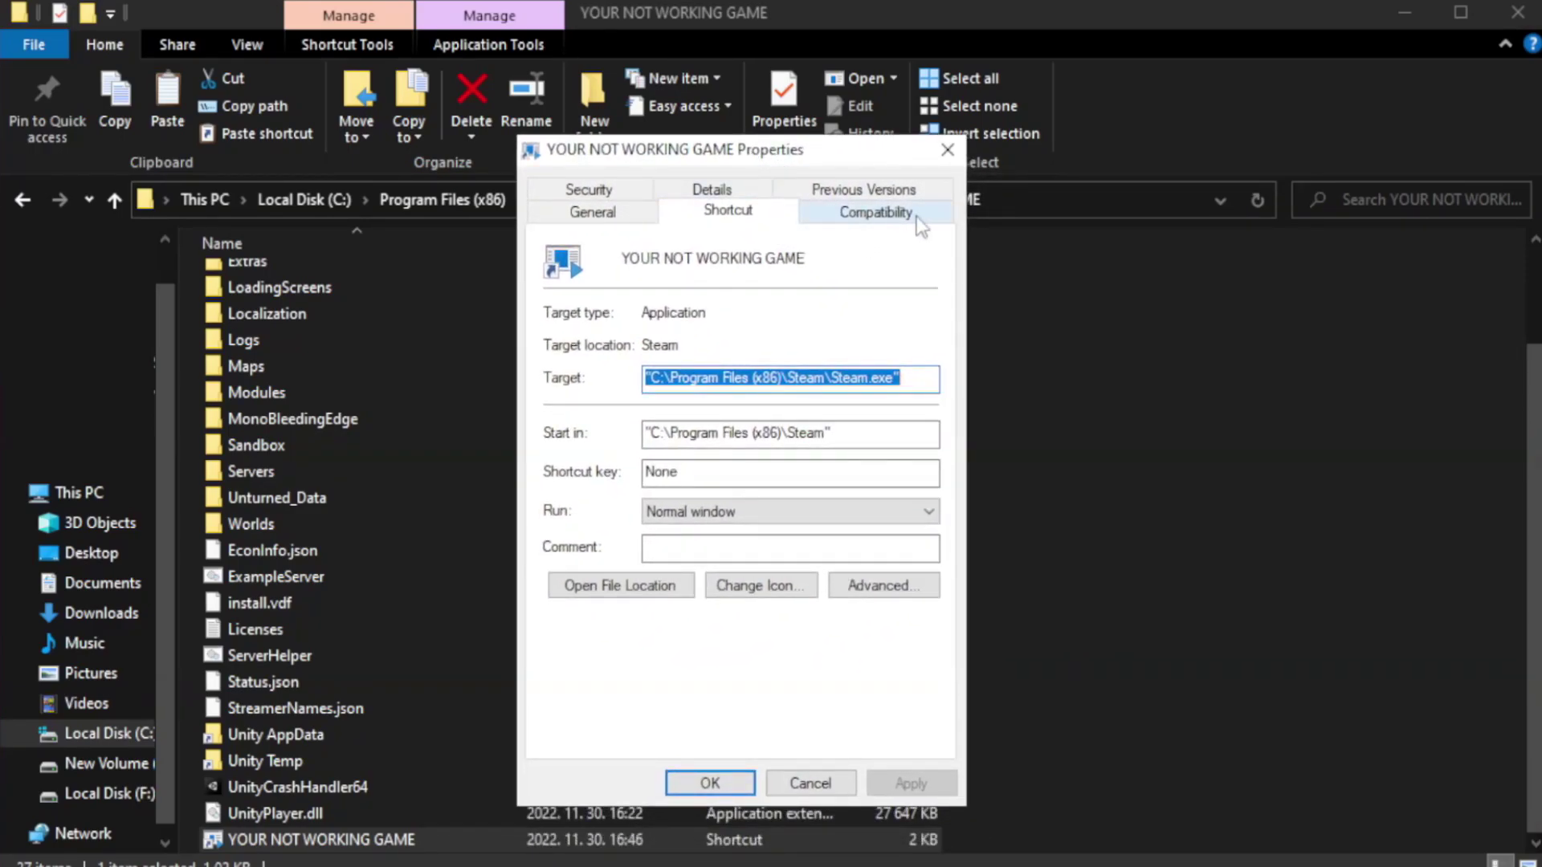
pyautogui.click(868, 215)
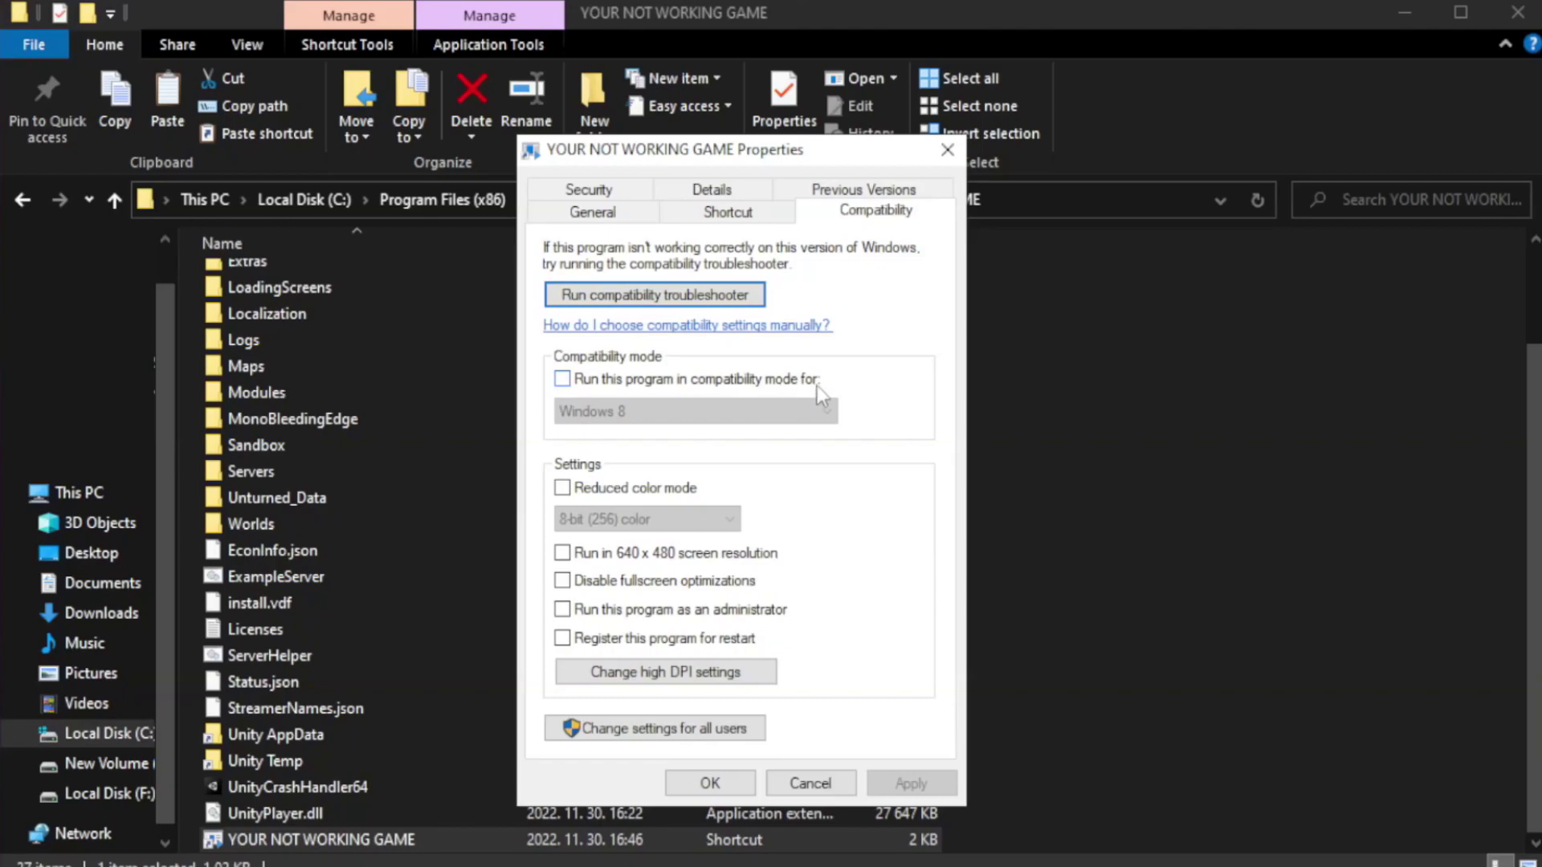
pyautogui.click(611, 382)
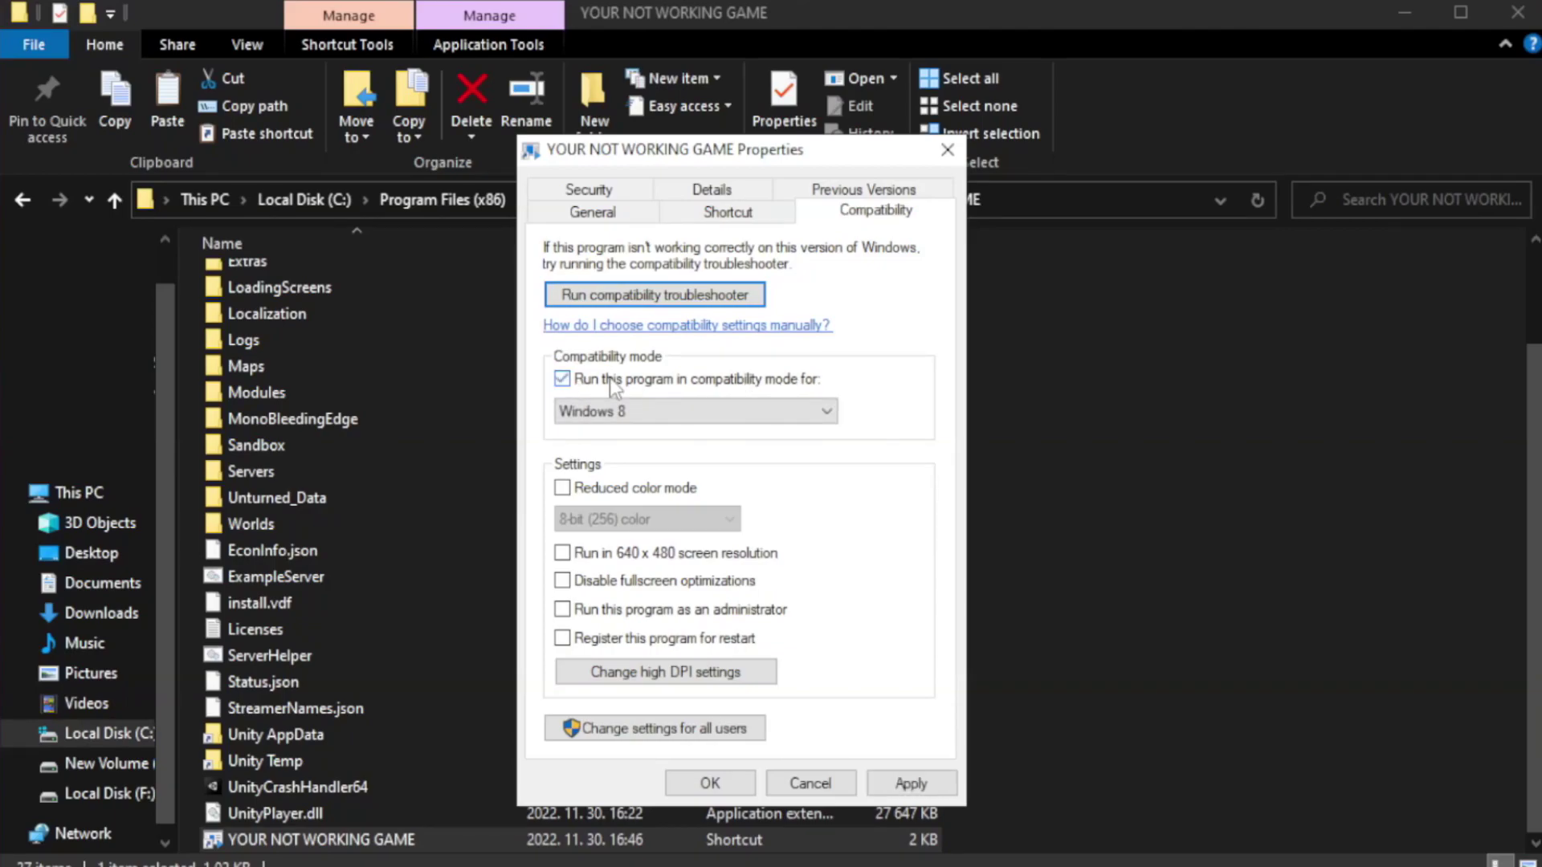
pyautogui.click(680, 408)
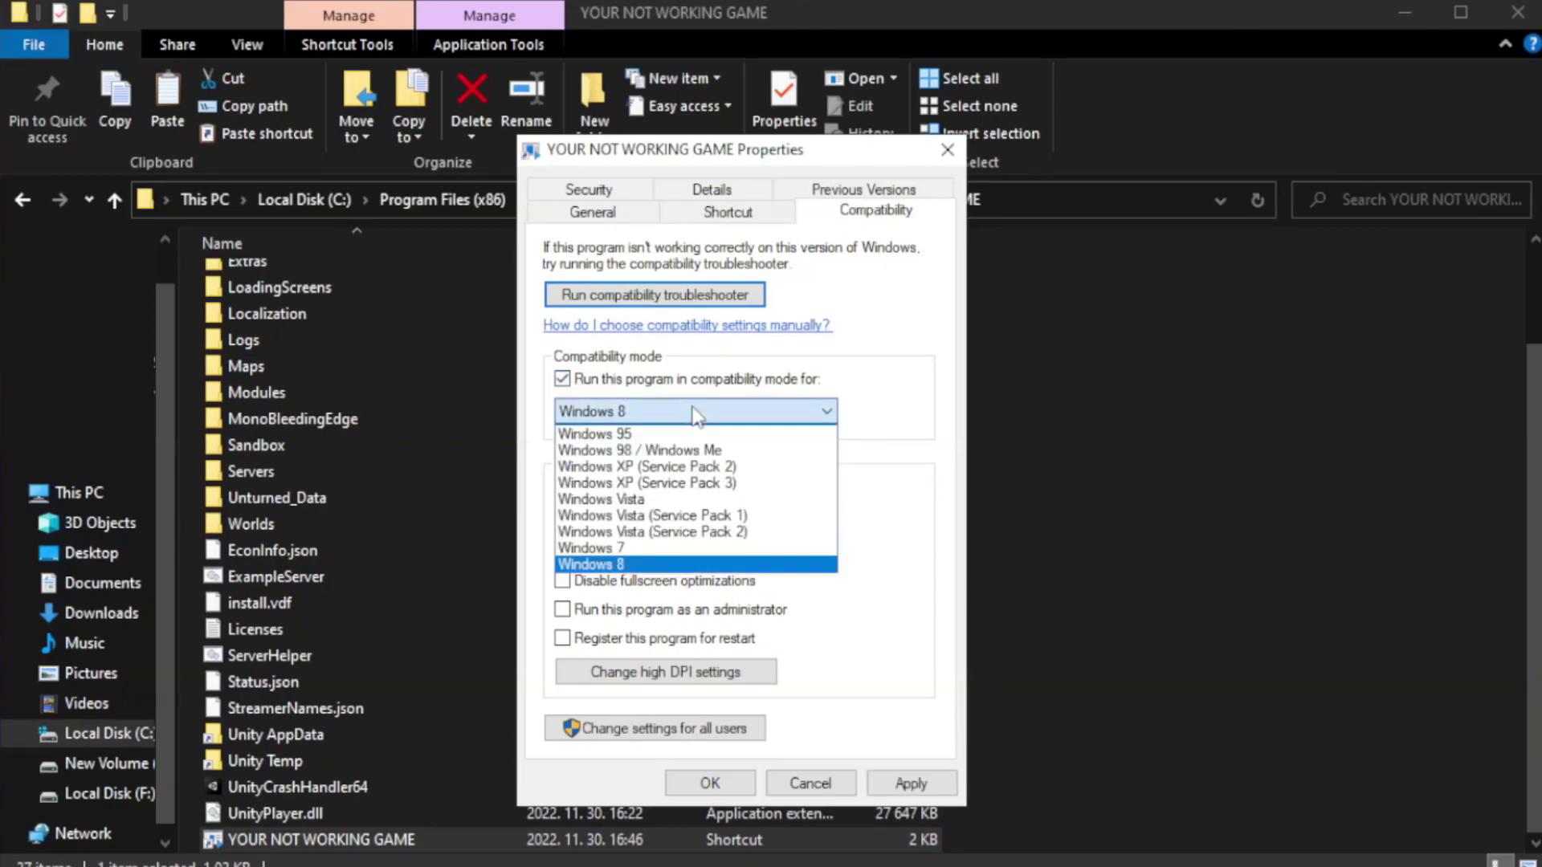
pyautogui.click(653, 565)
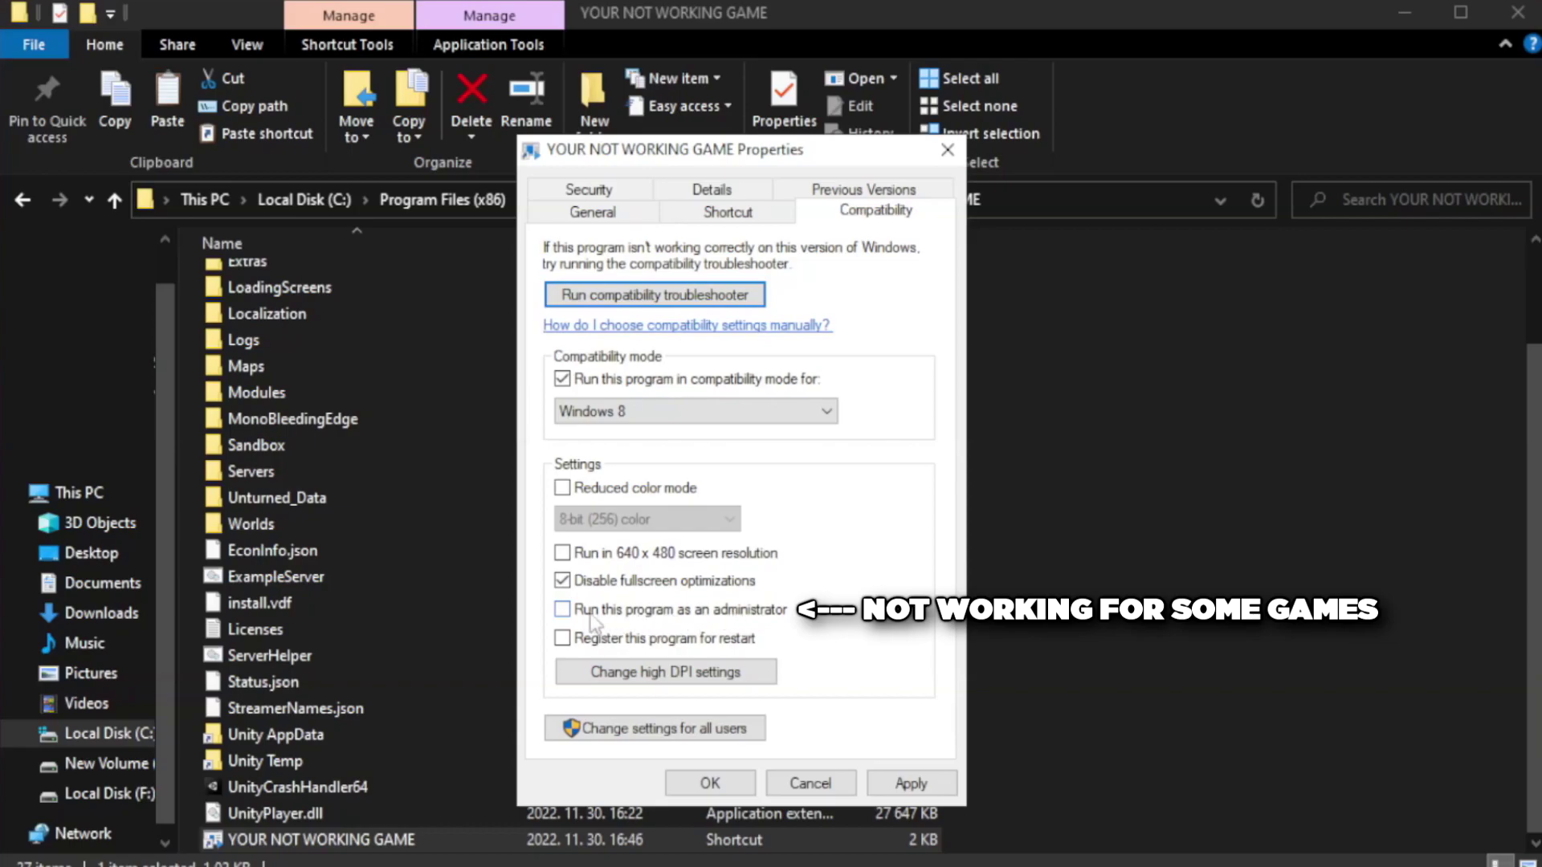
pyautogui.click(604, 621)
pyautogui.click(910, 783)
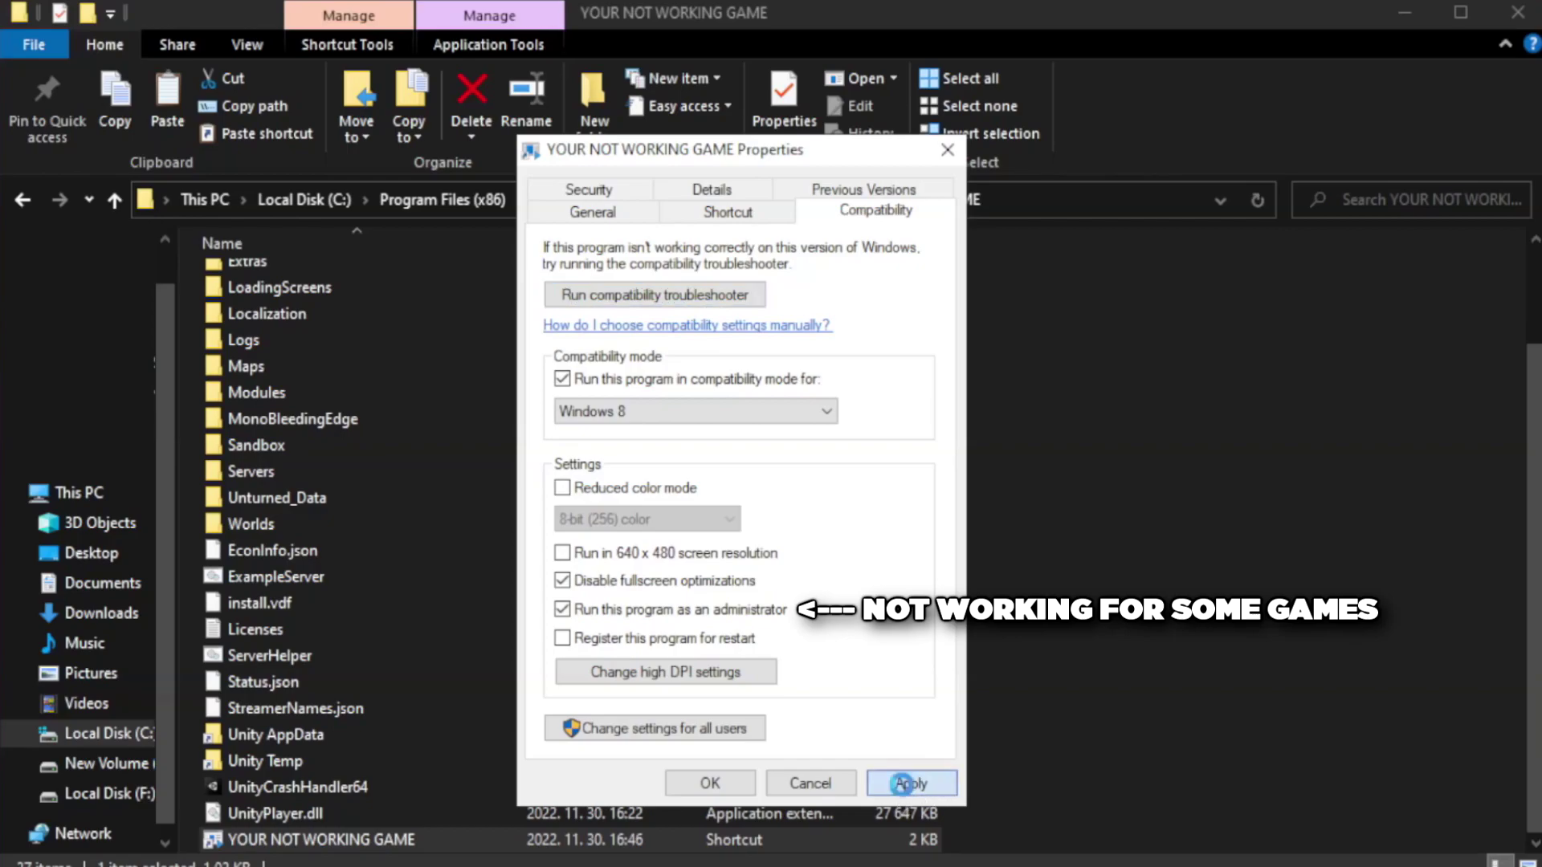
pyautogui.click(708, 787)
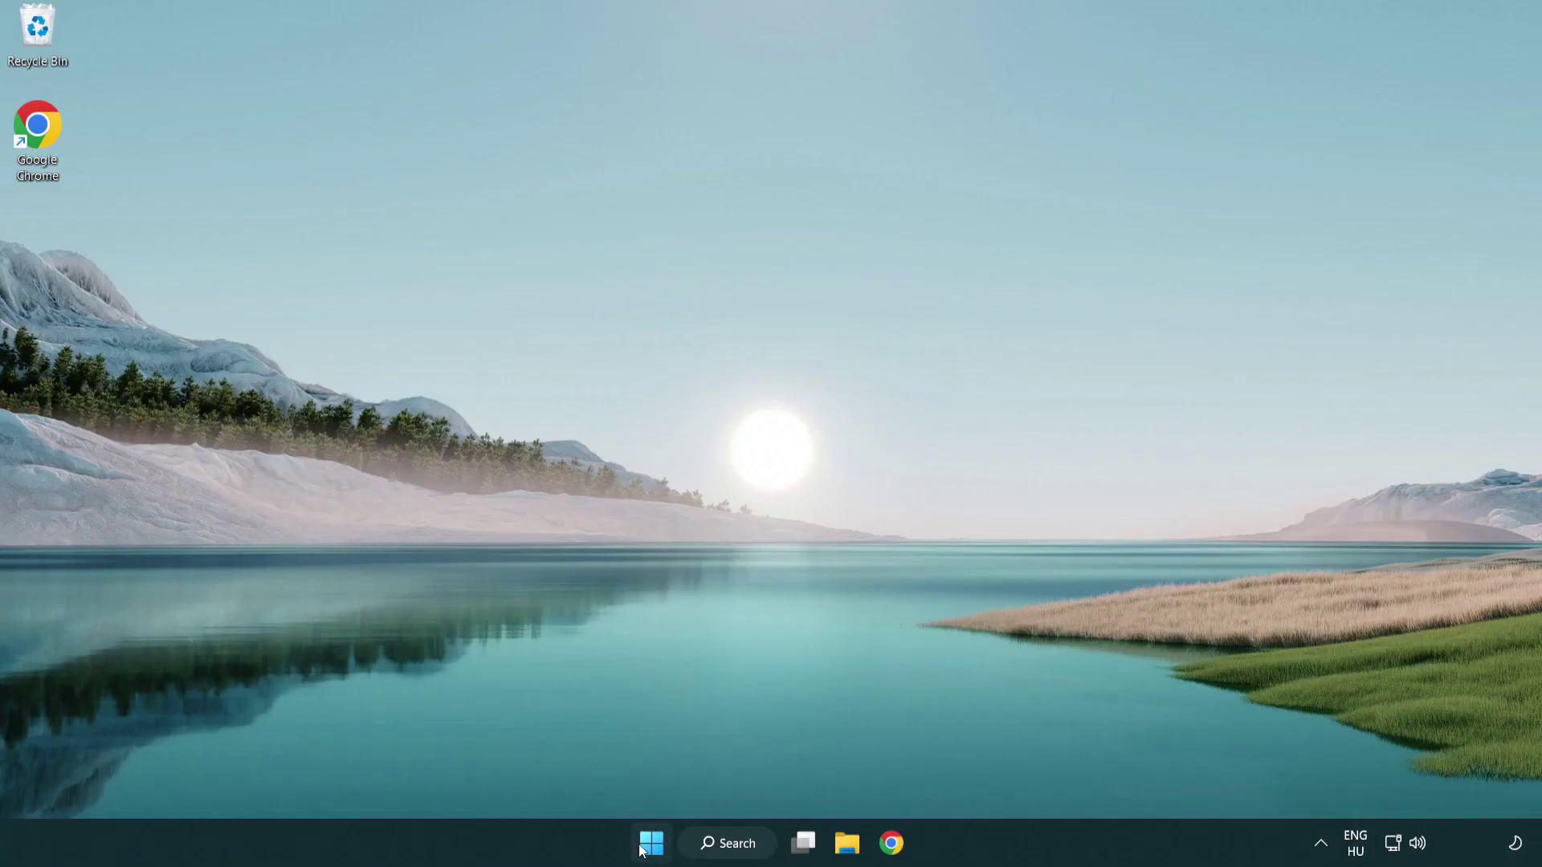
# Step: Open Task Manager from the Start context menu and view its Startup apps
pyautogui.rightClick(651, 850)
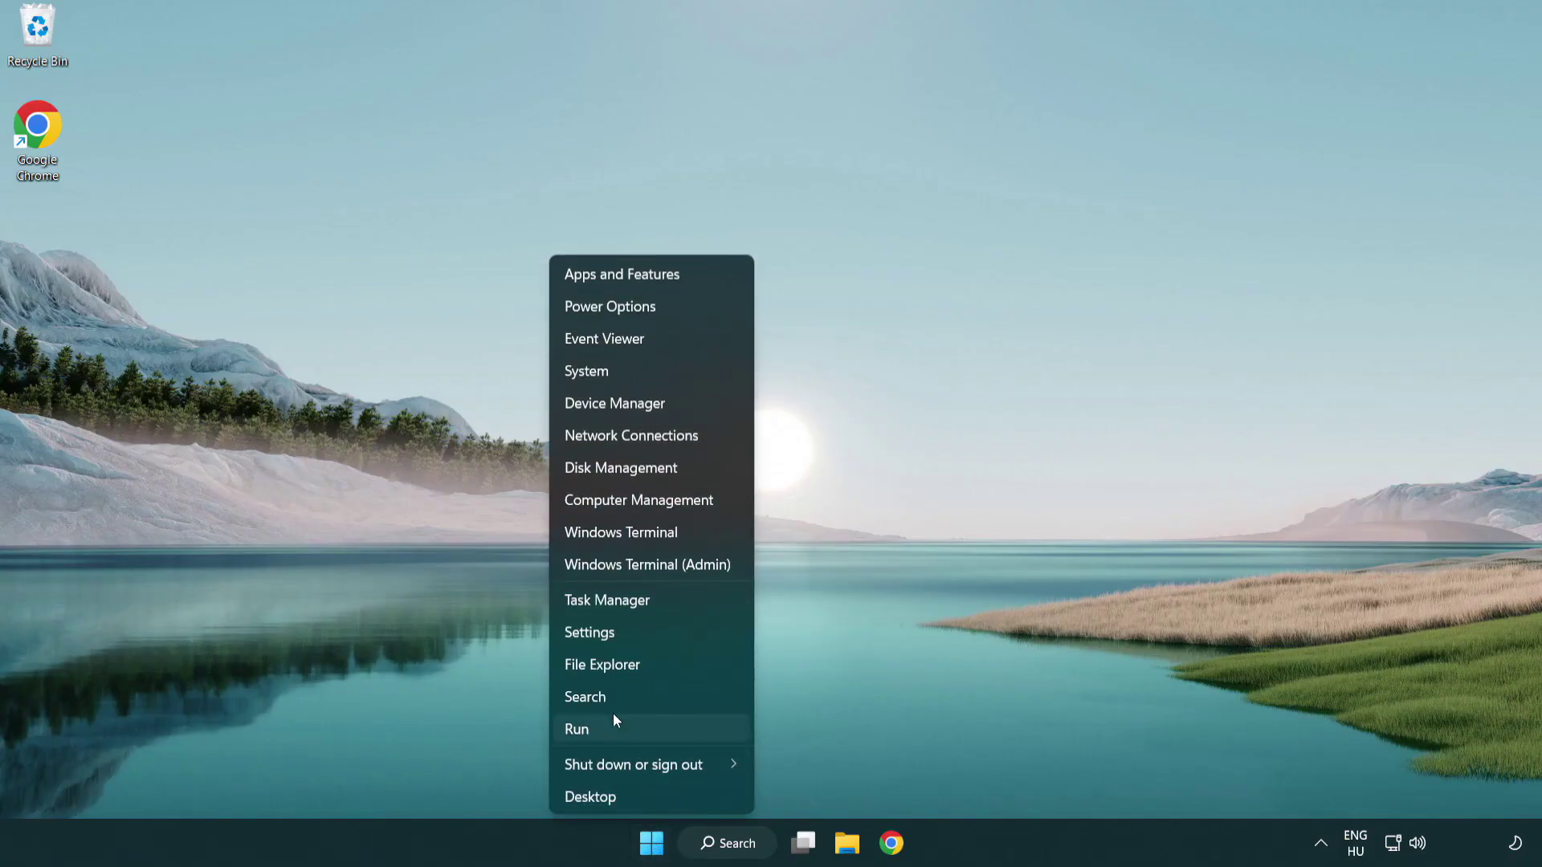
pyautogui.click(681, 608)
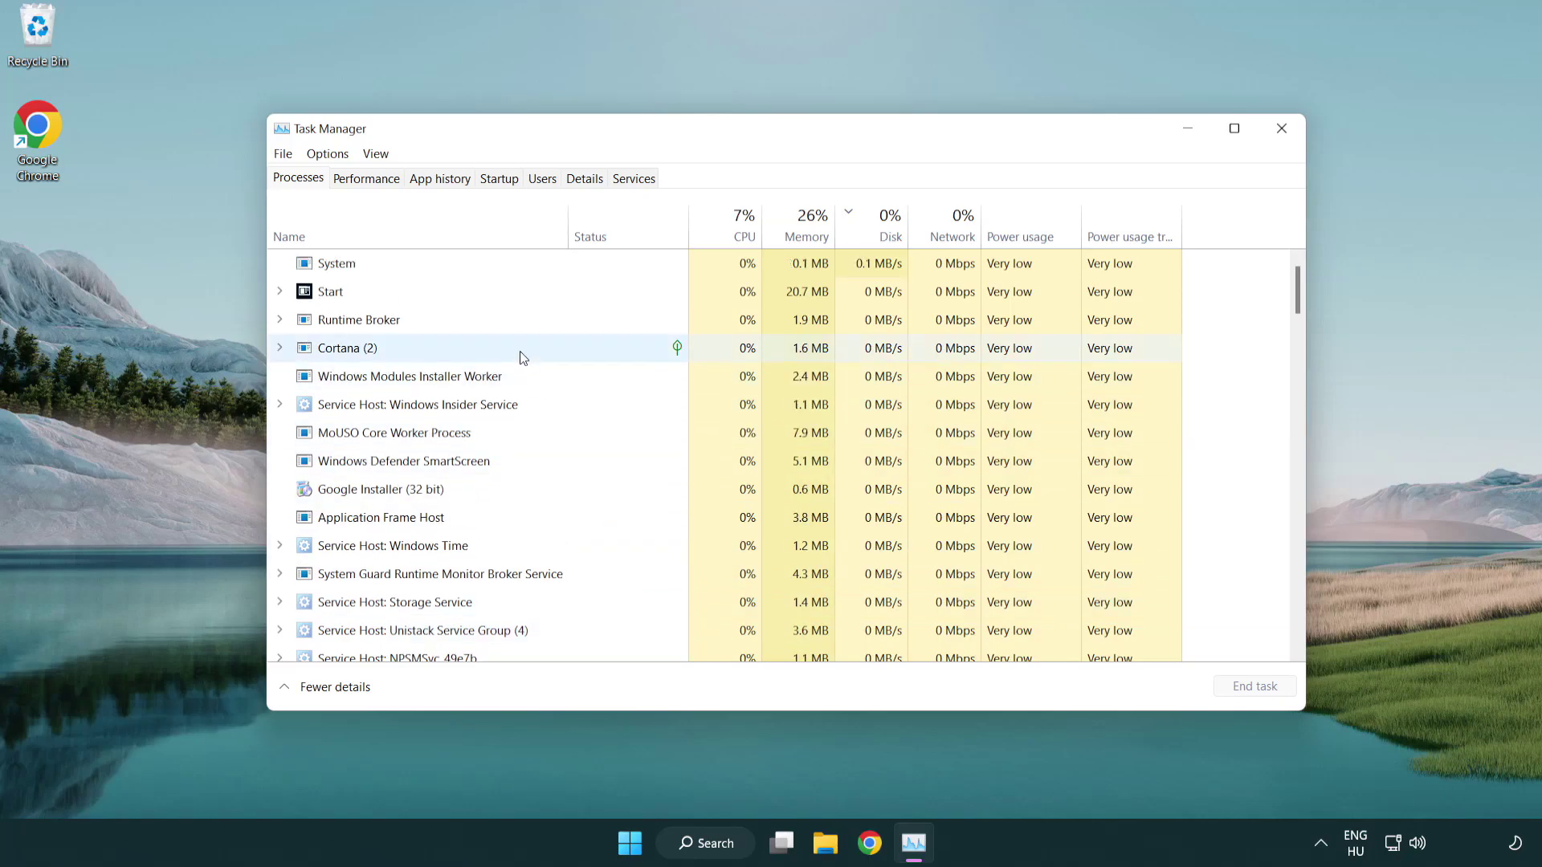
pyautogui.click(500, 179)
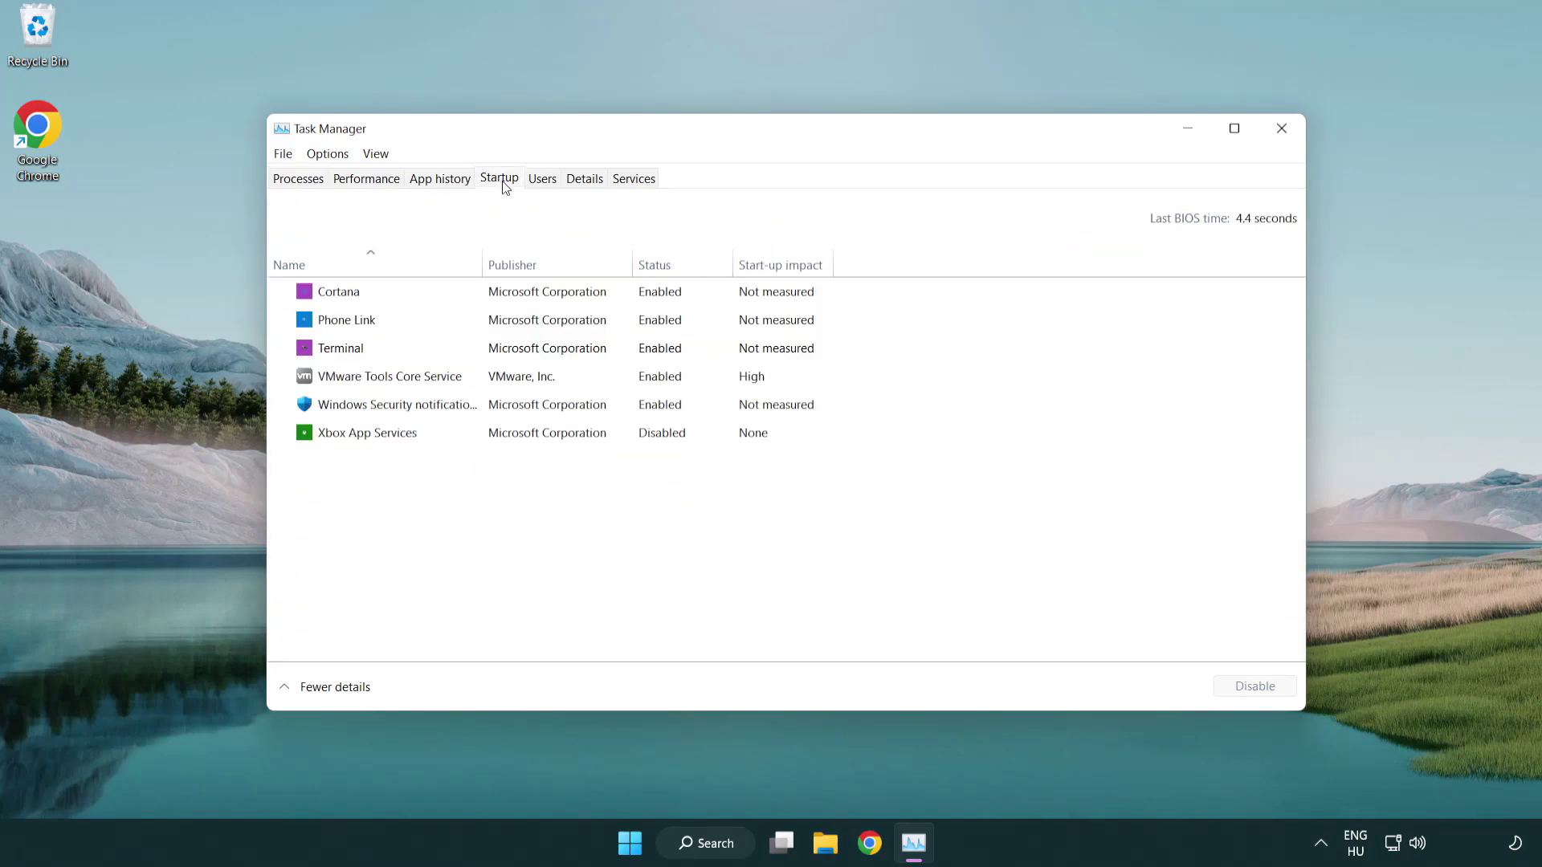
# Step: Disable Terminal, Phone Link, Cortana and Windows Security notifications at startup, then close Task Manager
pyautogui.click(504, 351)
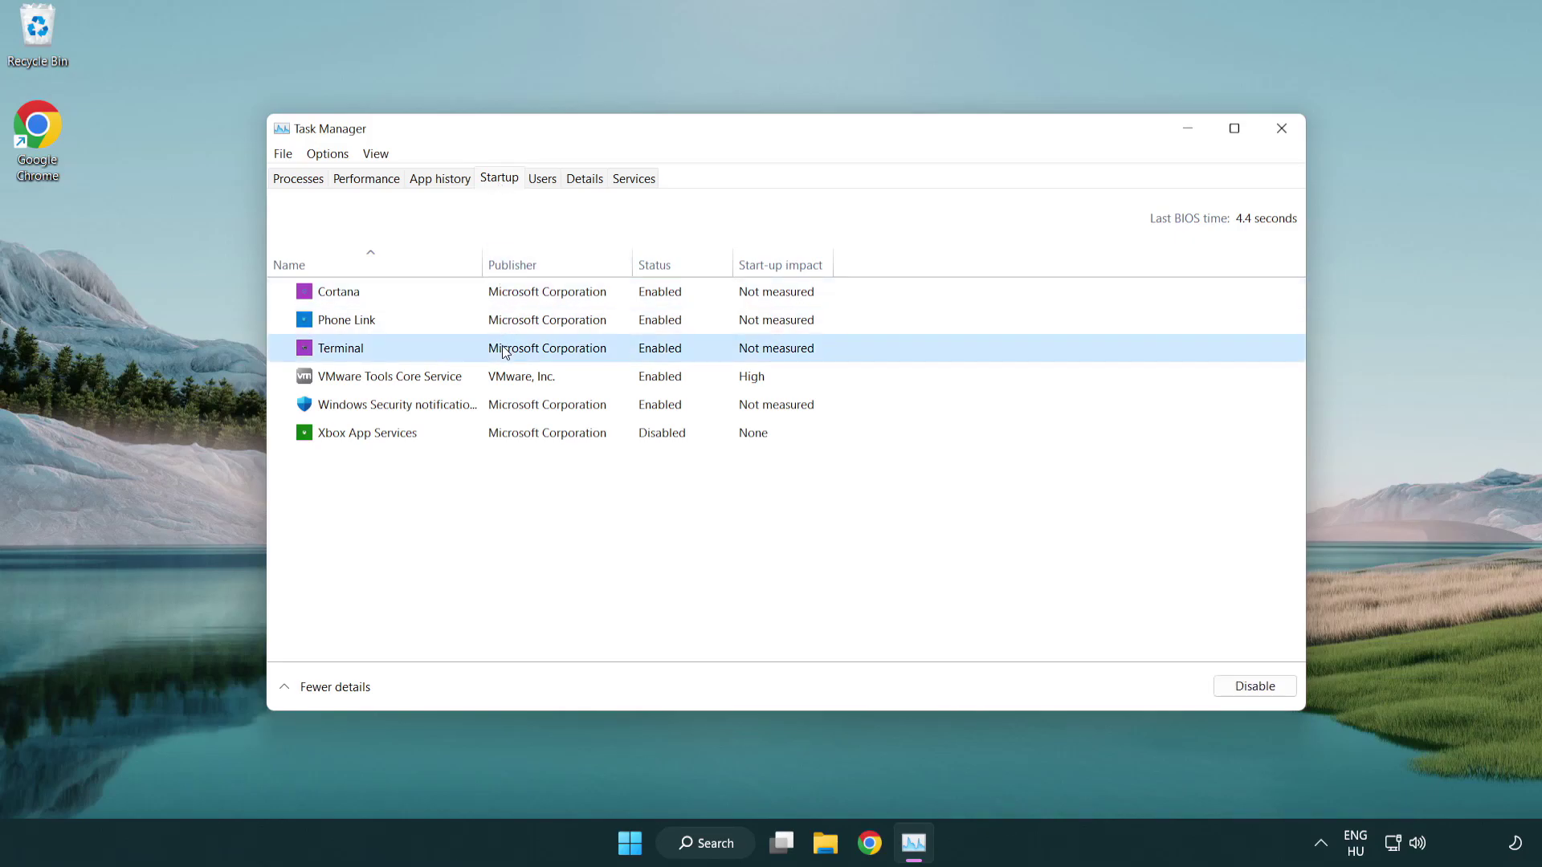
pyautogui.click(1229, 687)
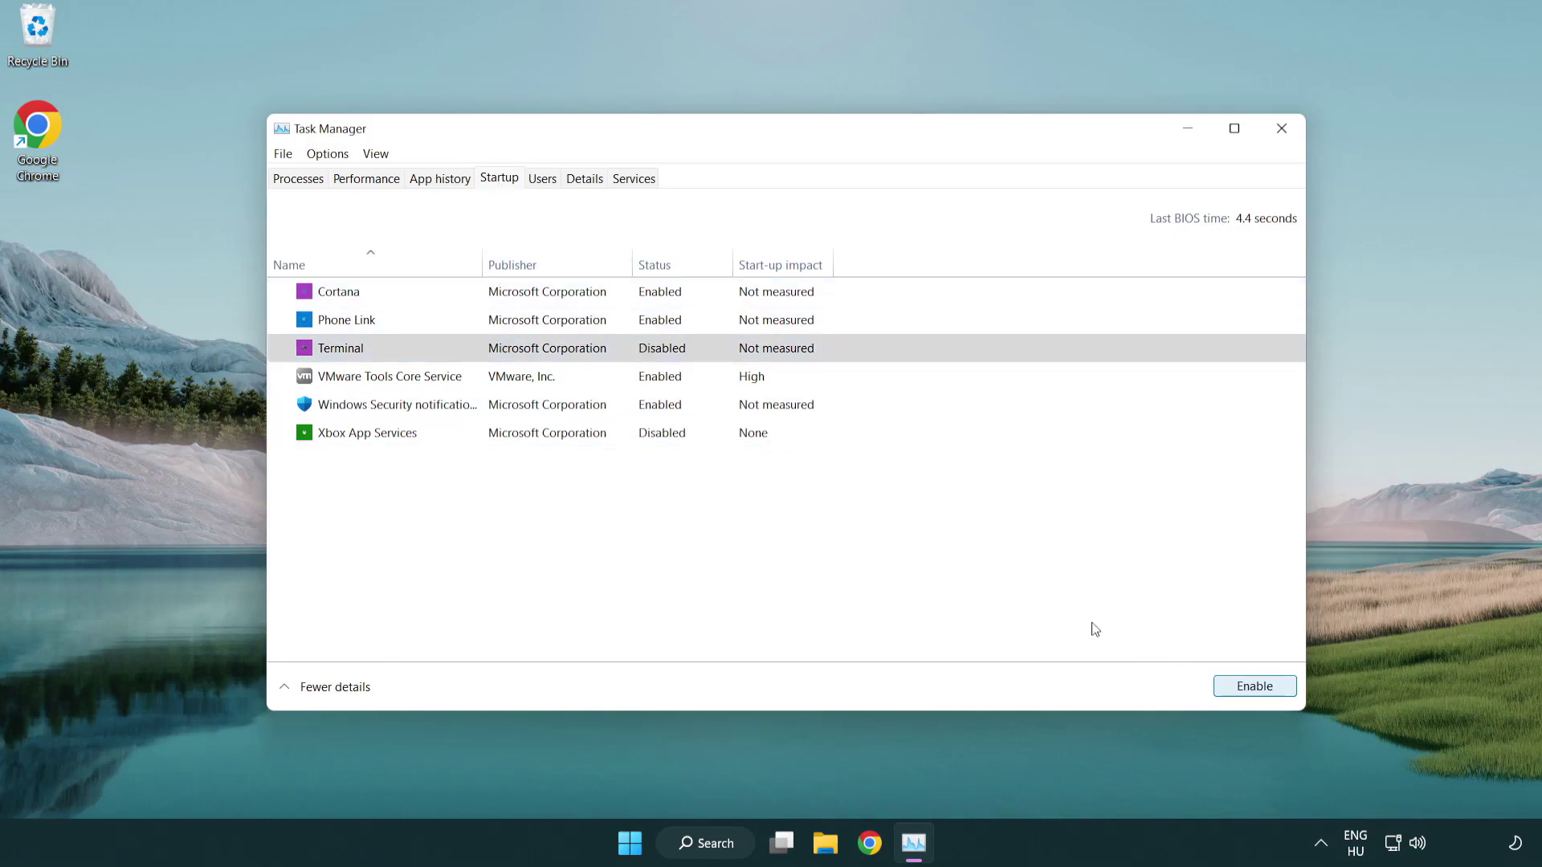
pyautogui.click(642, 322)
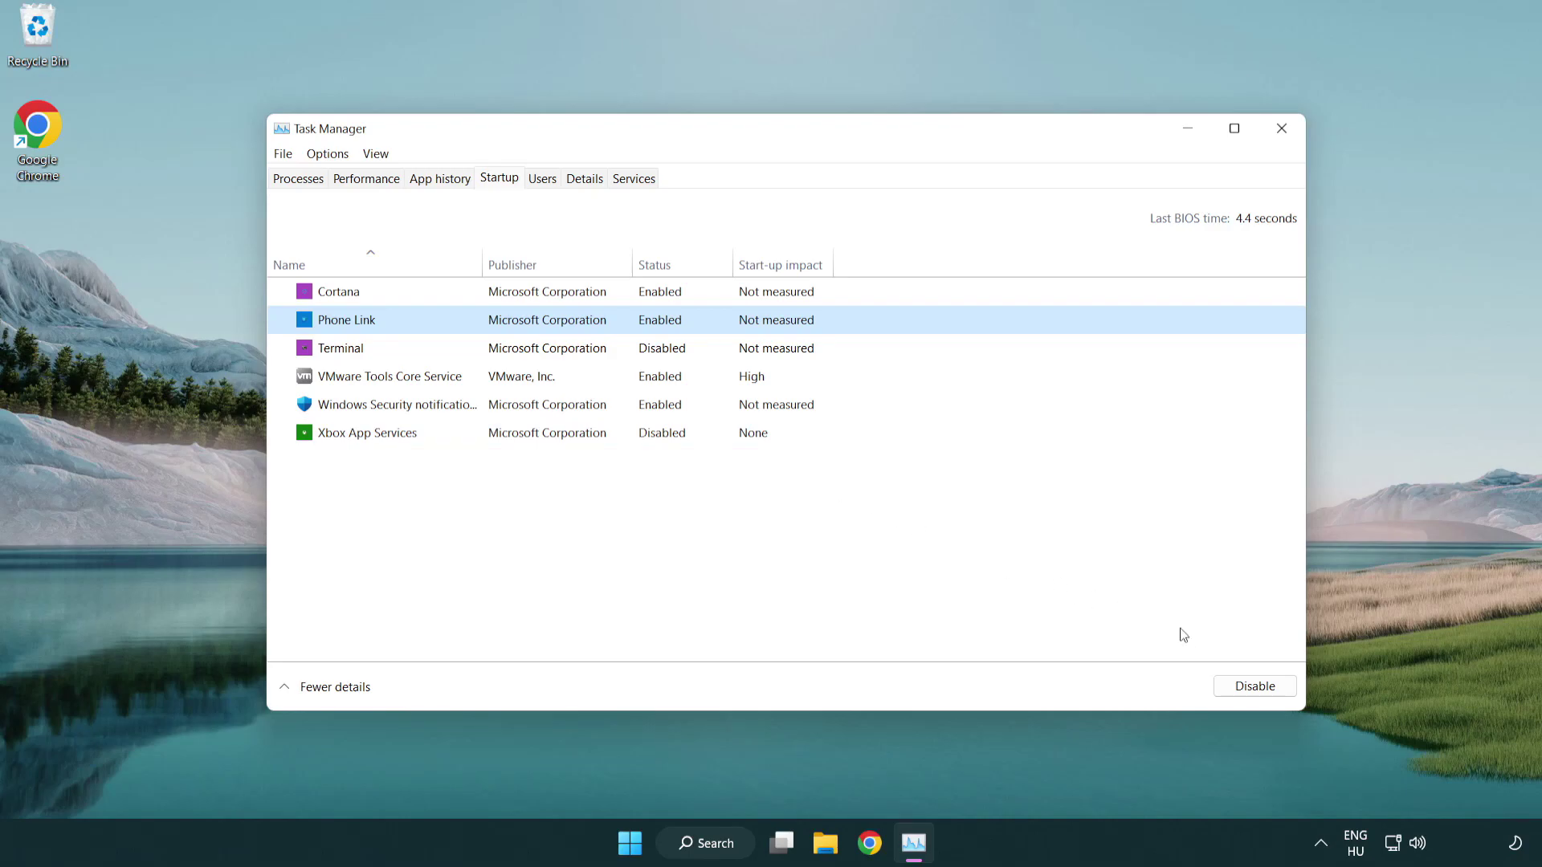
pyautogui.click(1252, 687)
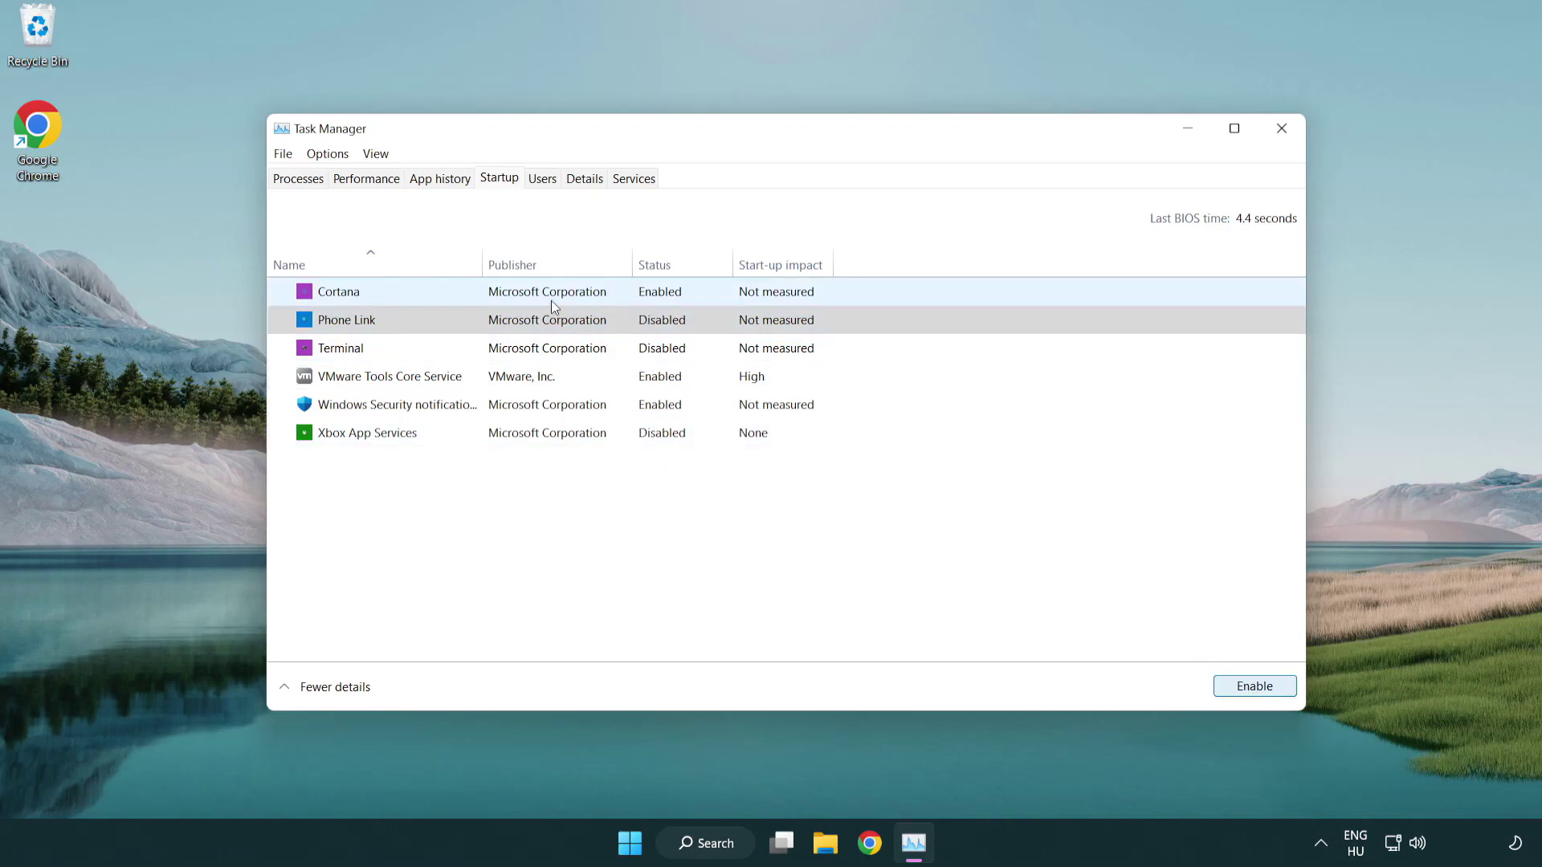
pyautogui.click(550, 300)
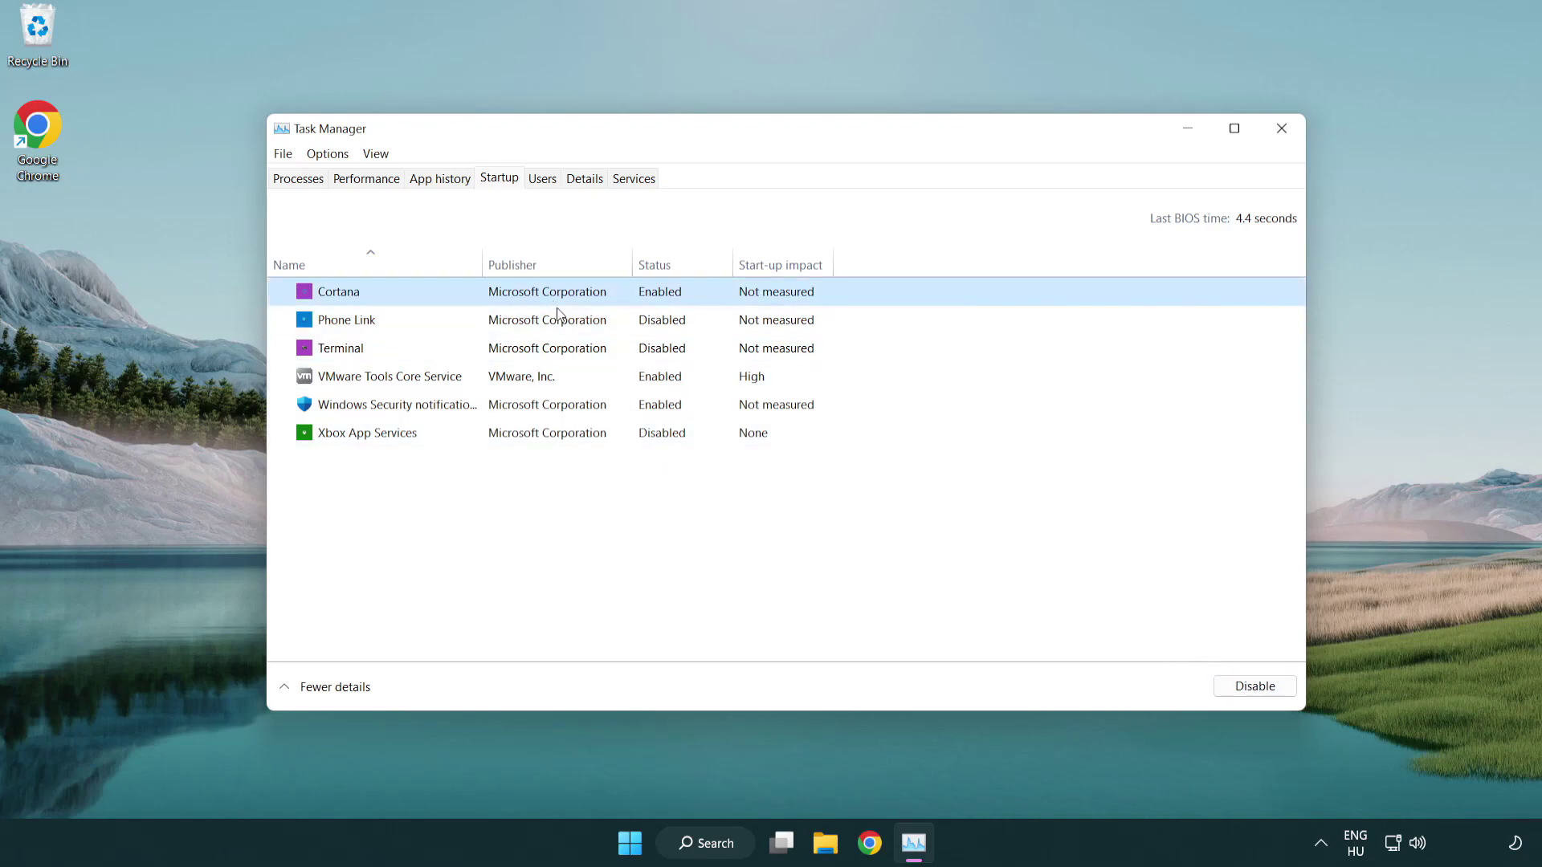
pyautogui.click(1222, 685)
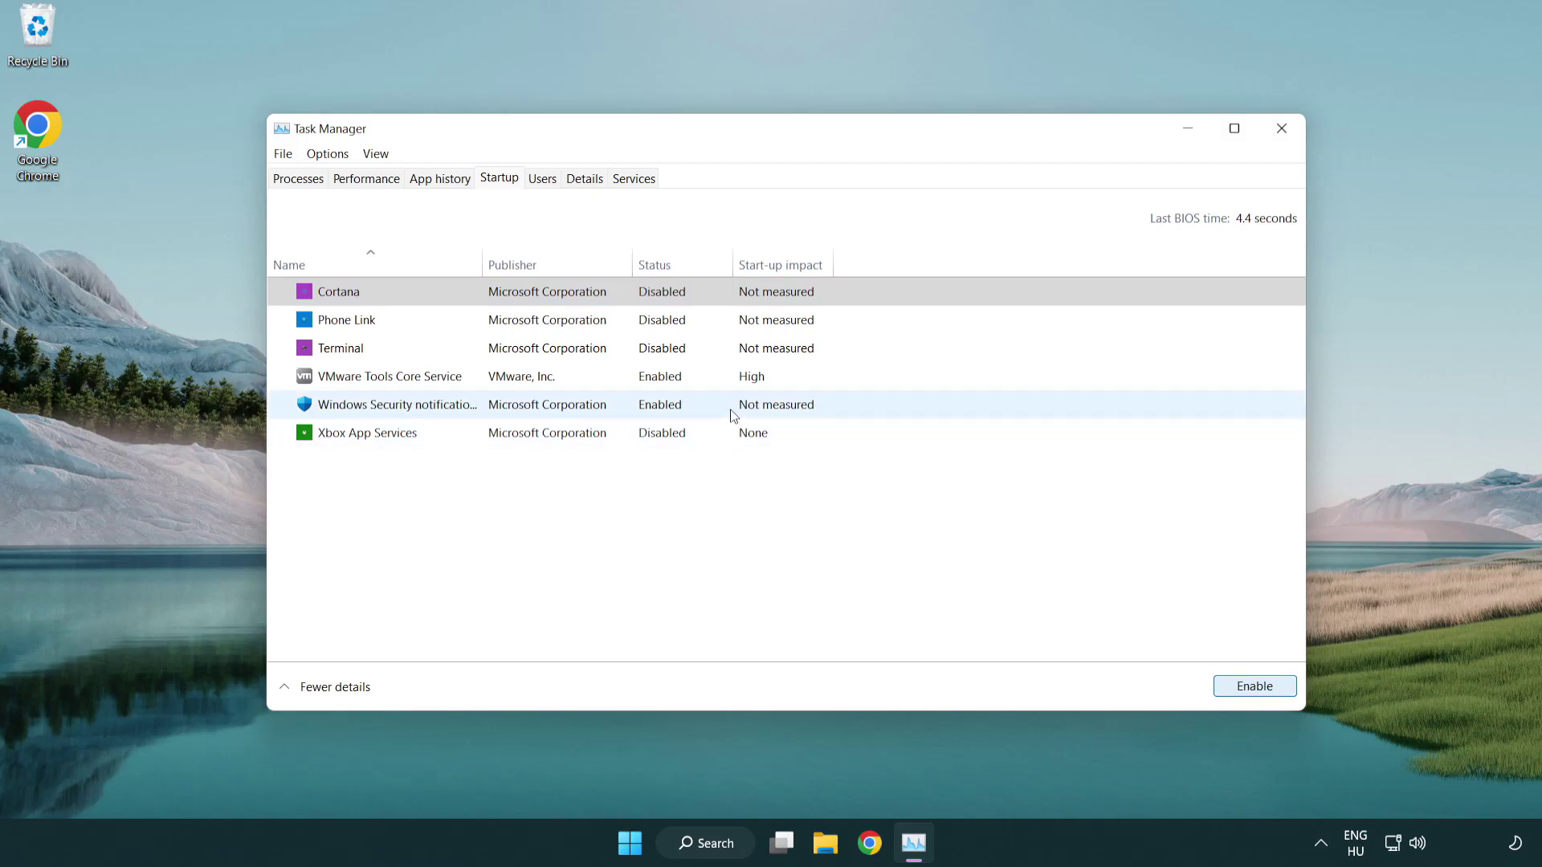
pyautogui.click(734, 410)
pyautogui.click(1217, 684)
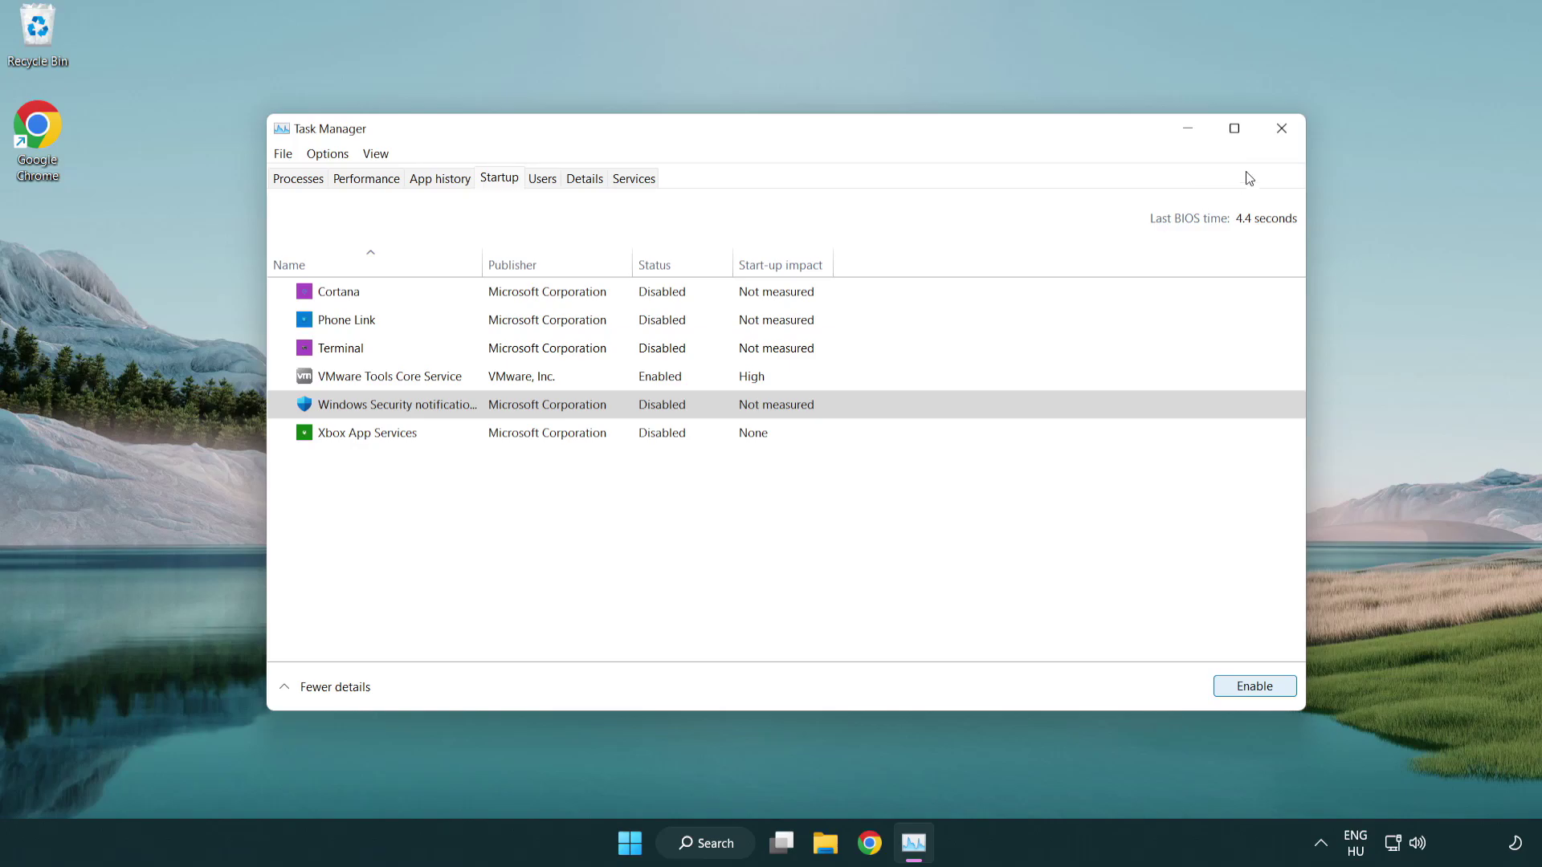
pyautogui.click(1286, 138)
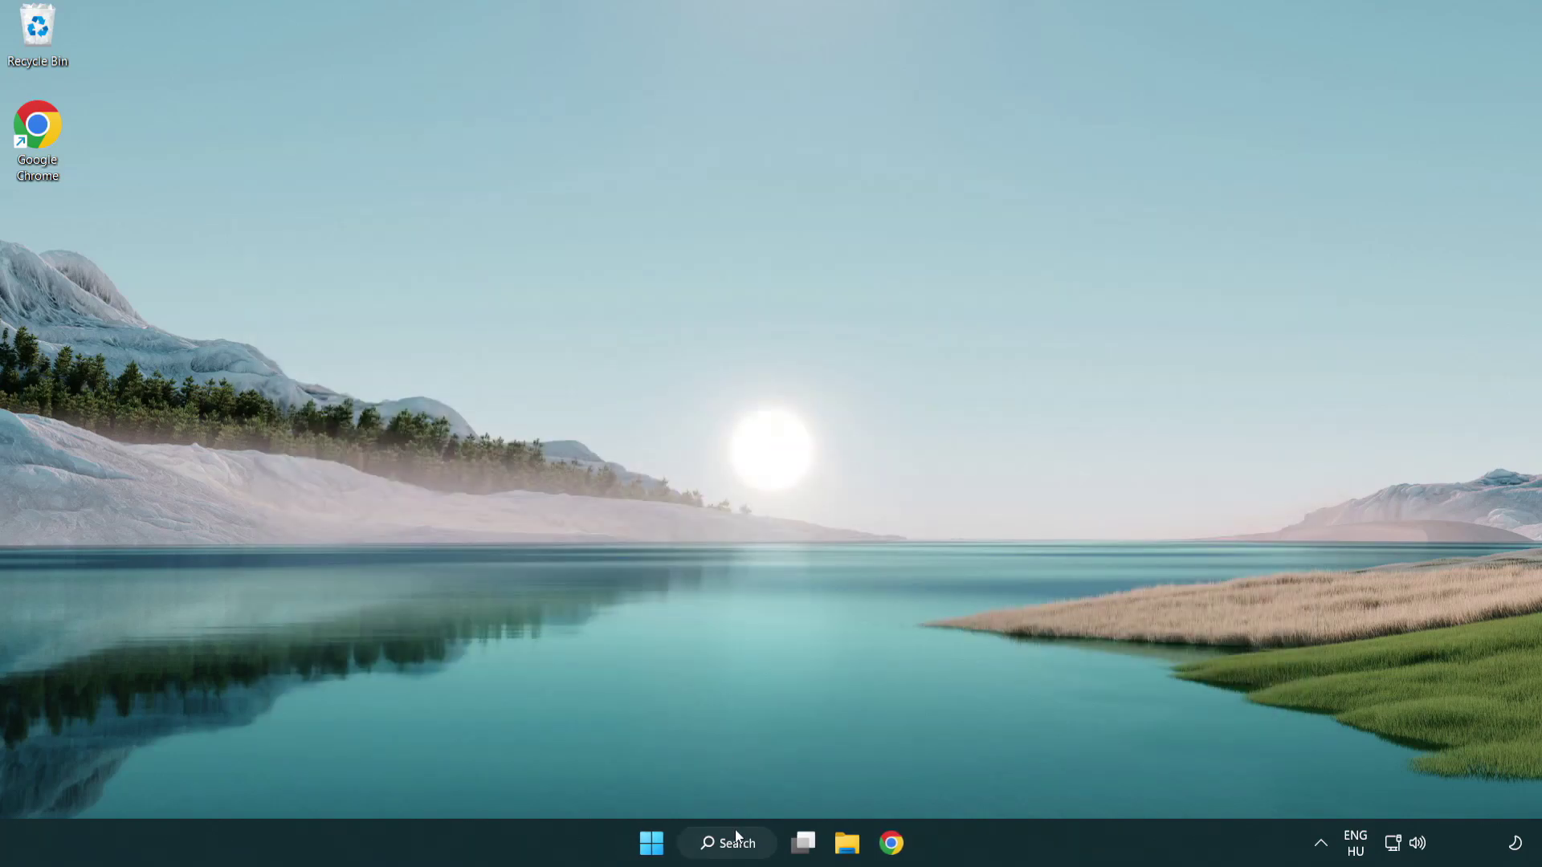
# Step: Search for 'security' and launch the Windows Security app
pyautogui.click(736, 853)
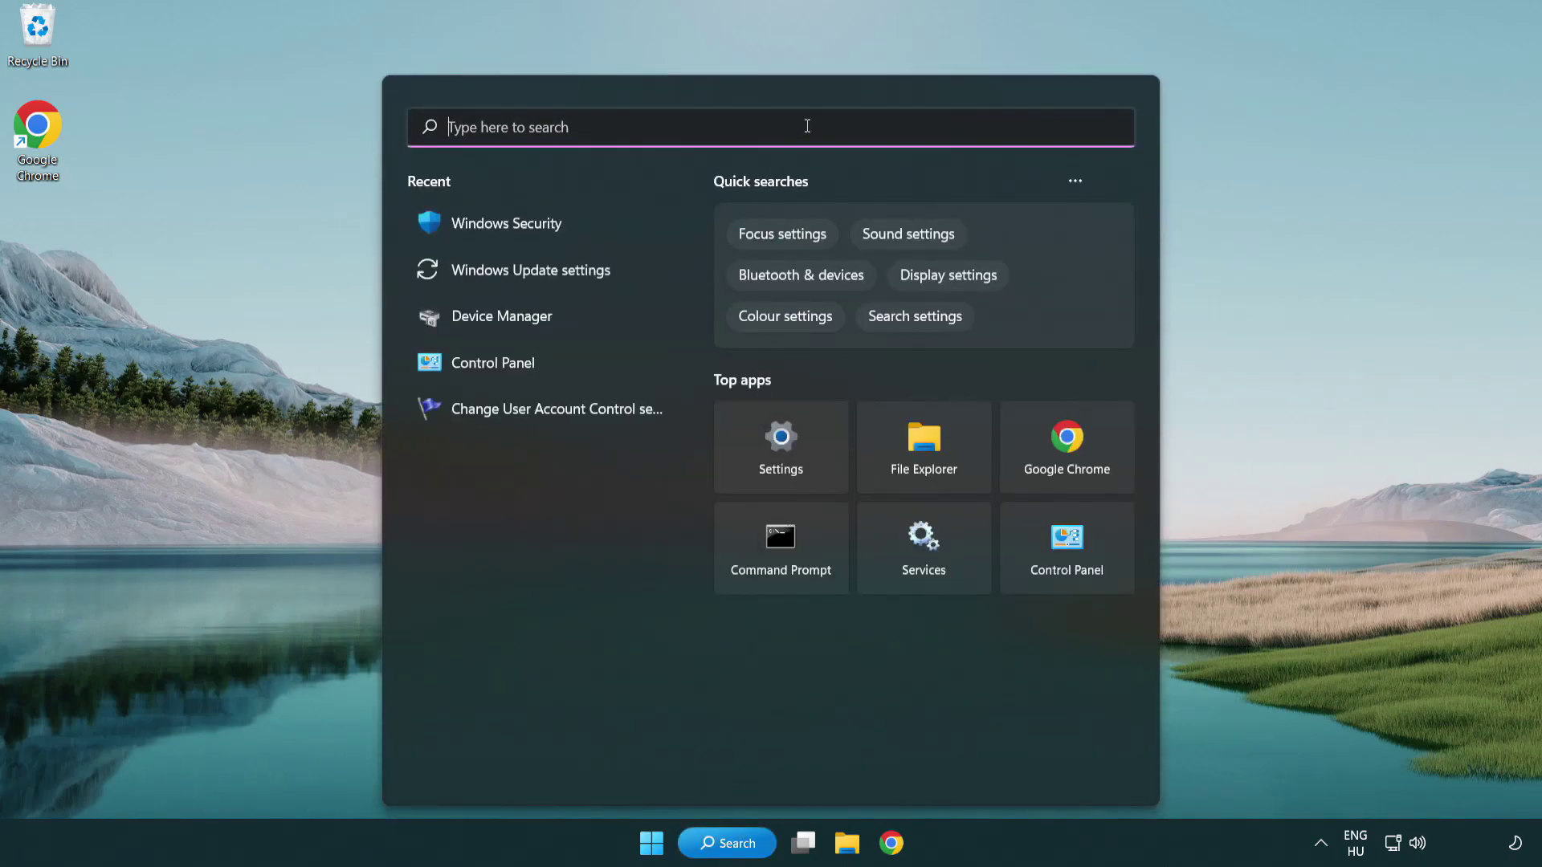
pyautogui.write('securi')
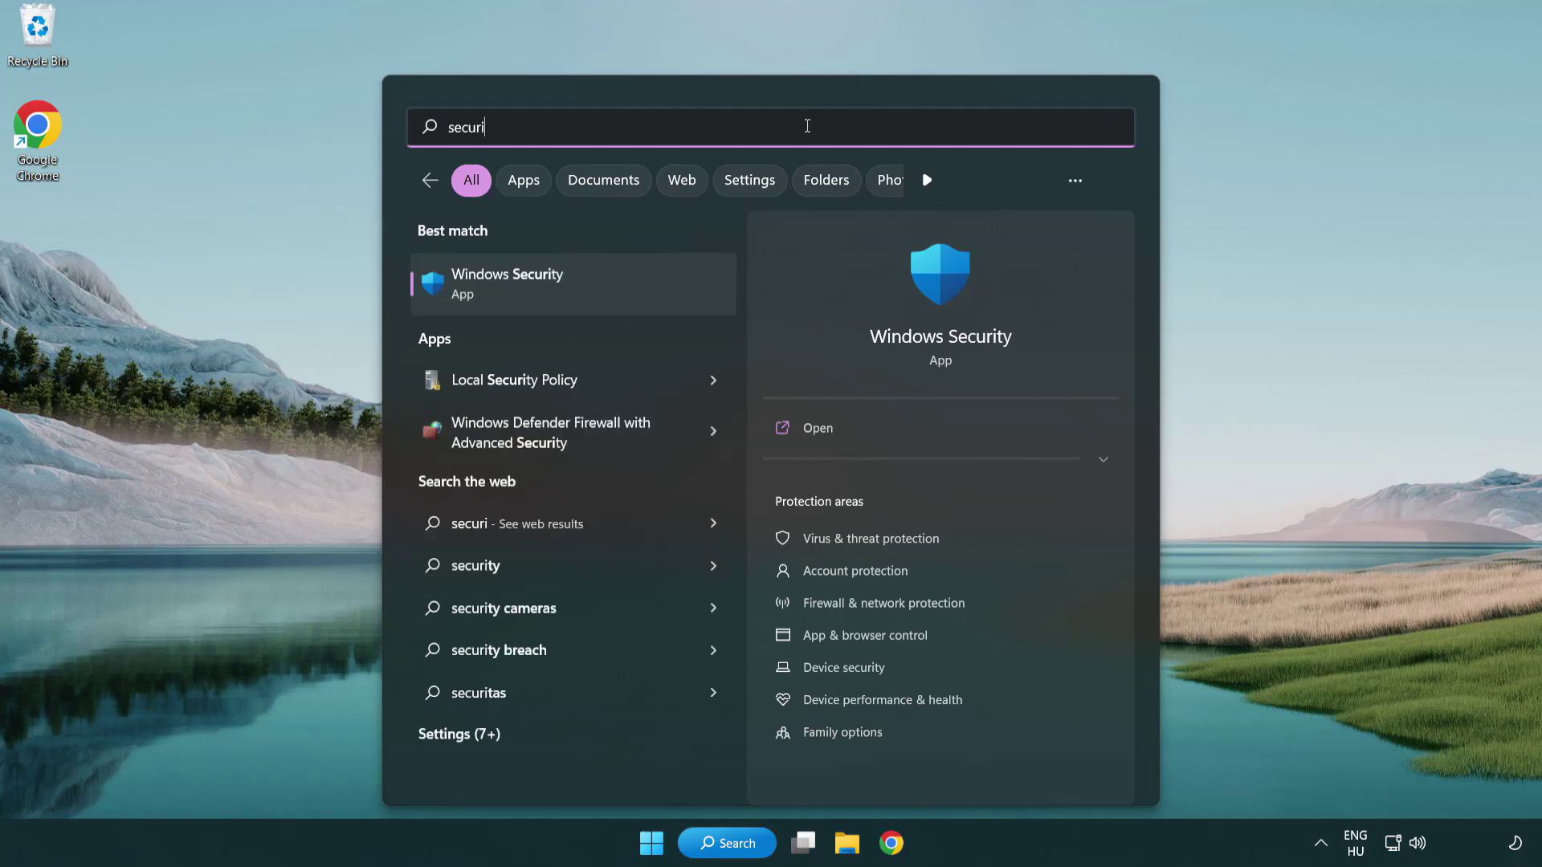
pyautogui.write('ty')
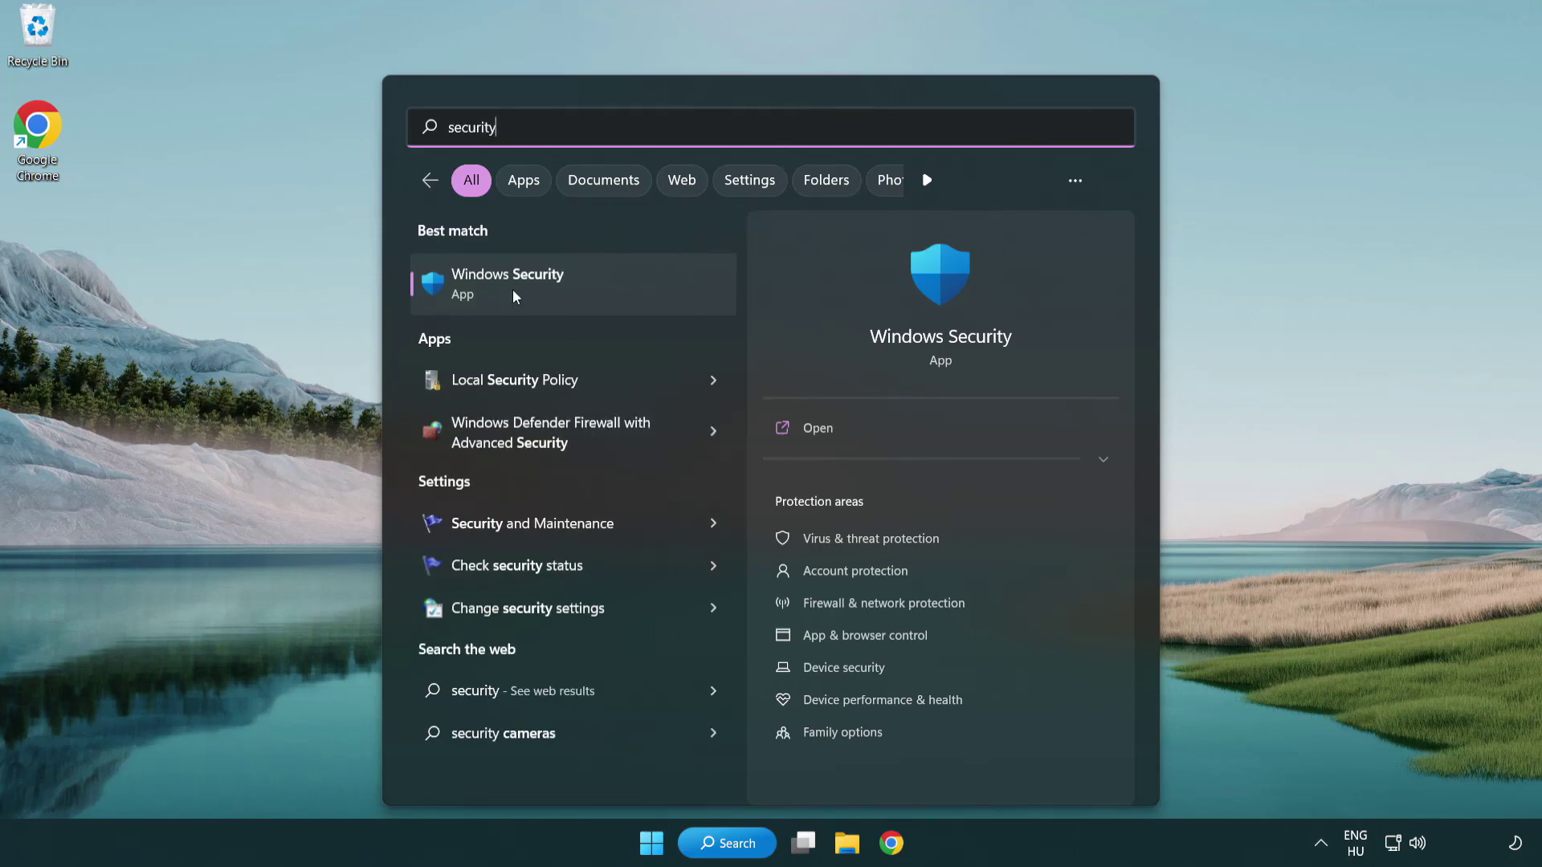
pyautogui.click(629, 292)
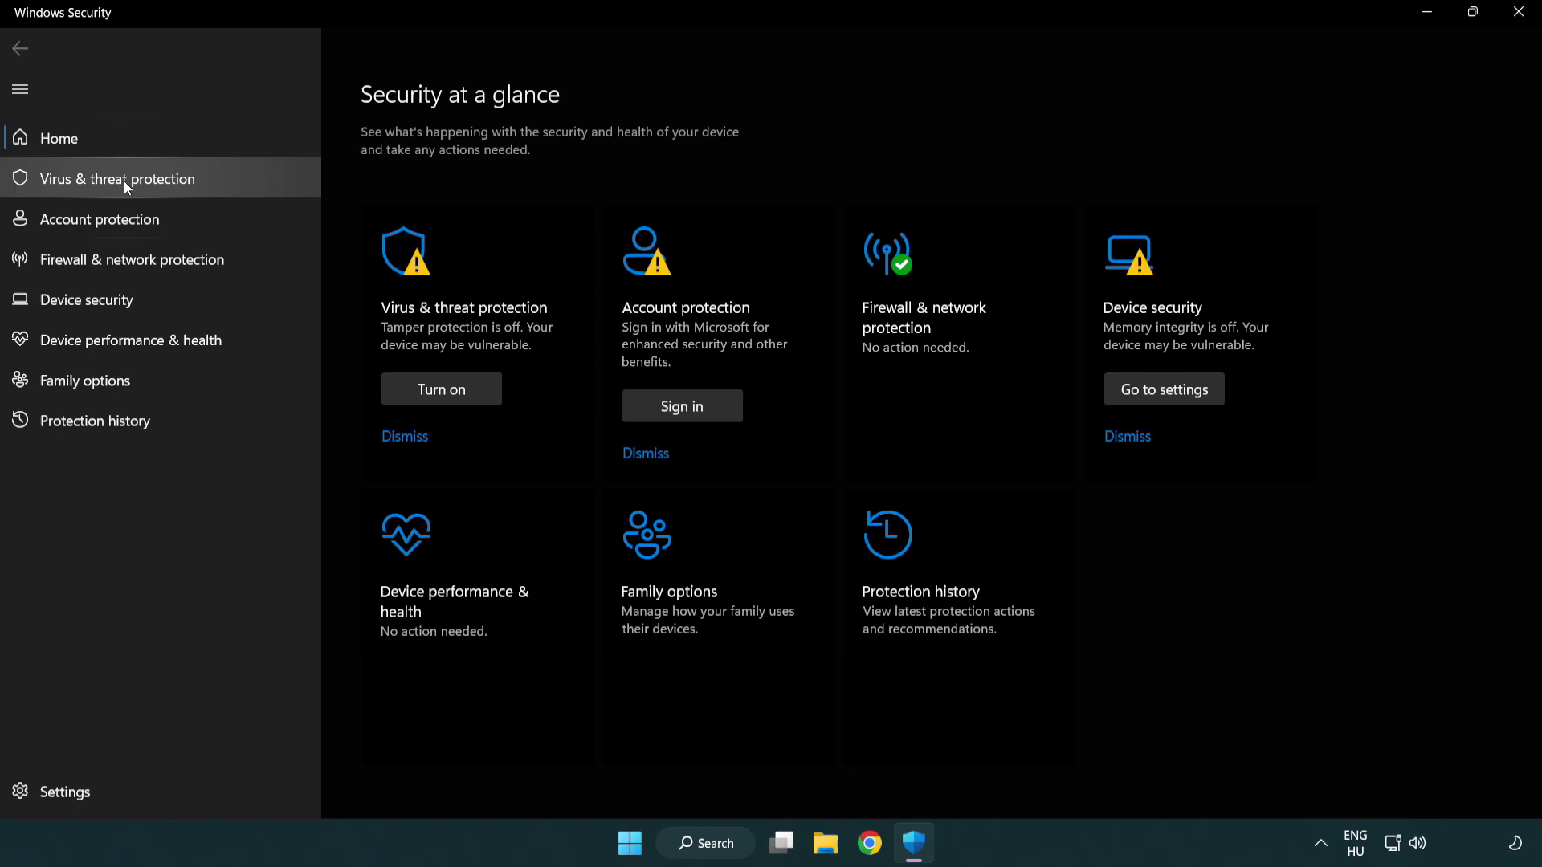
# Step: Go into Virus & threat protection settings and open the Defender Exclusions list
pyautogui.click(233, 176)
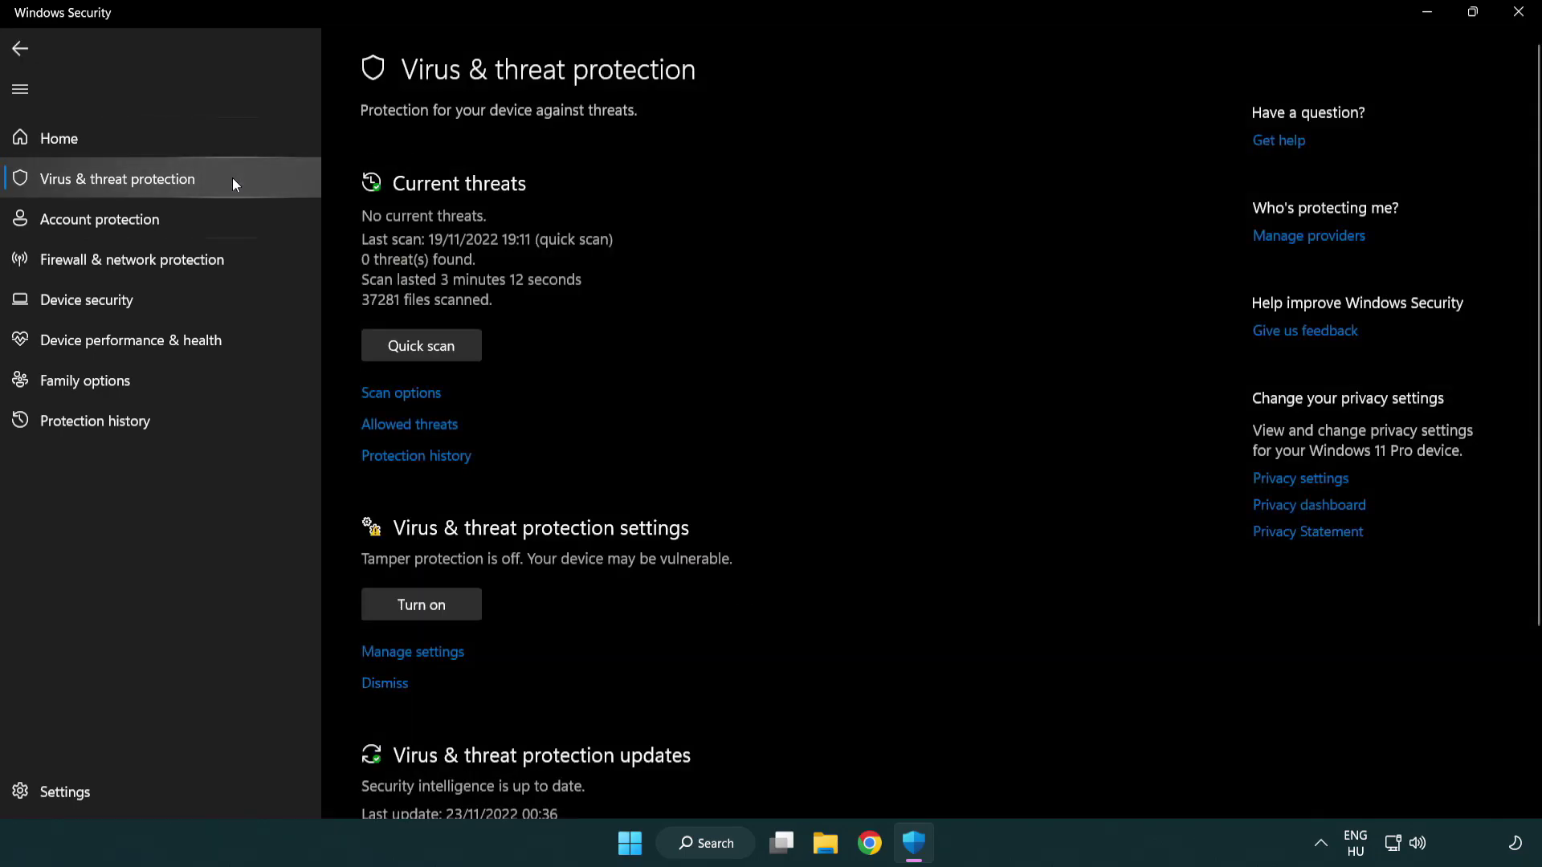
pyautogui.scroll(-2, 444, 329)
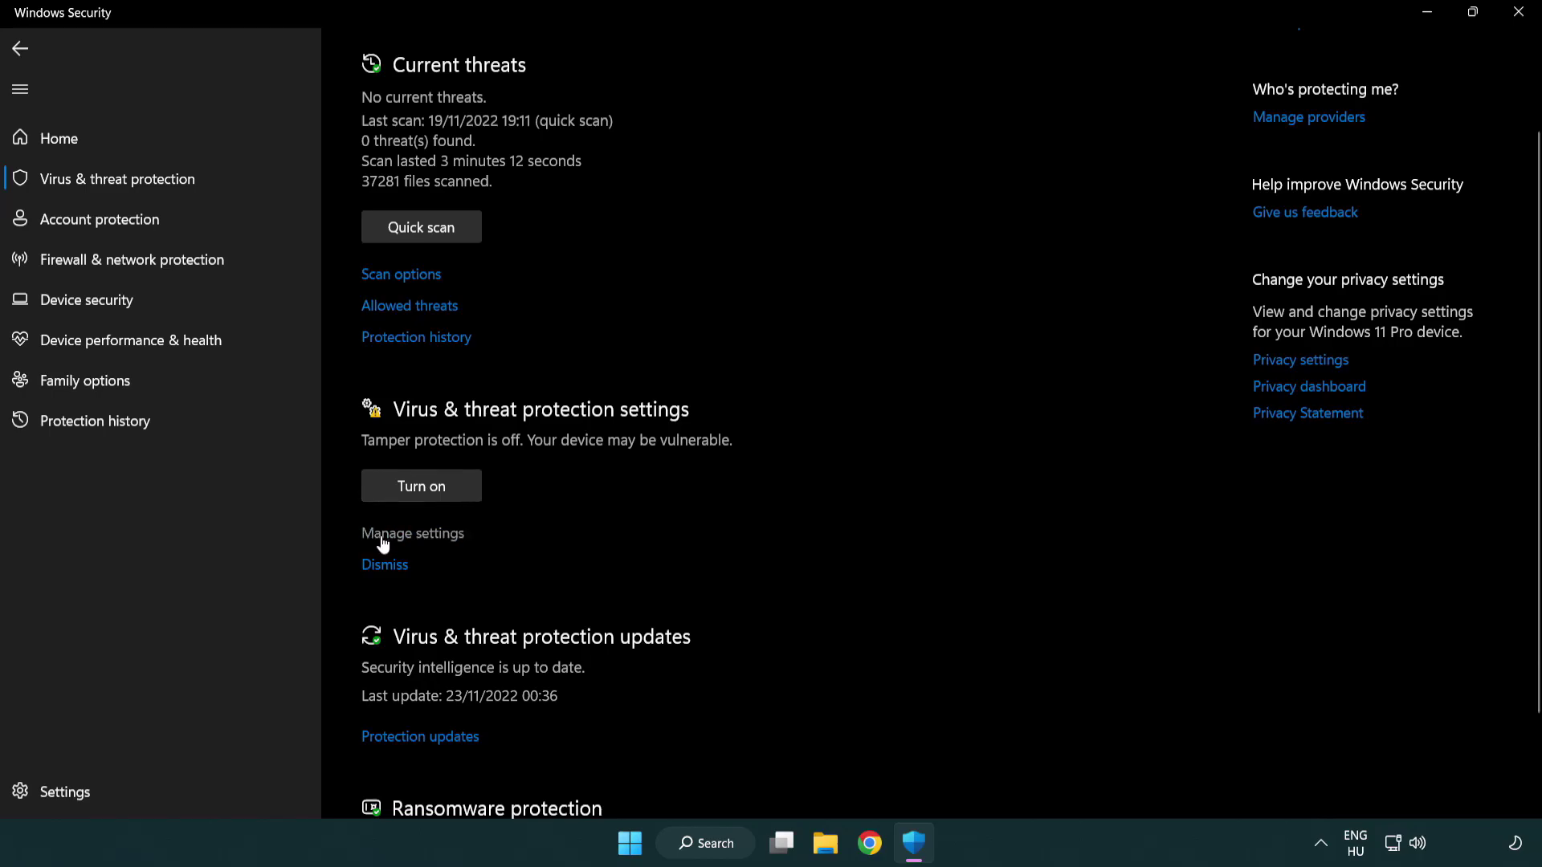
pyautogui.click(410, 536)
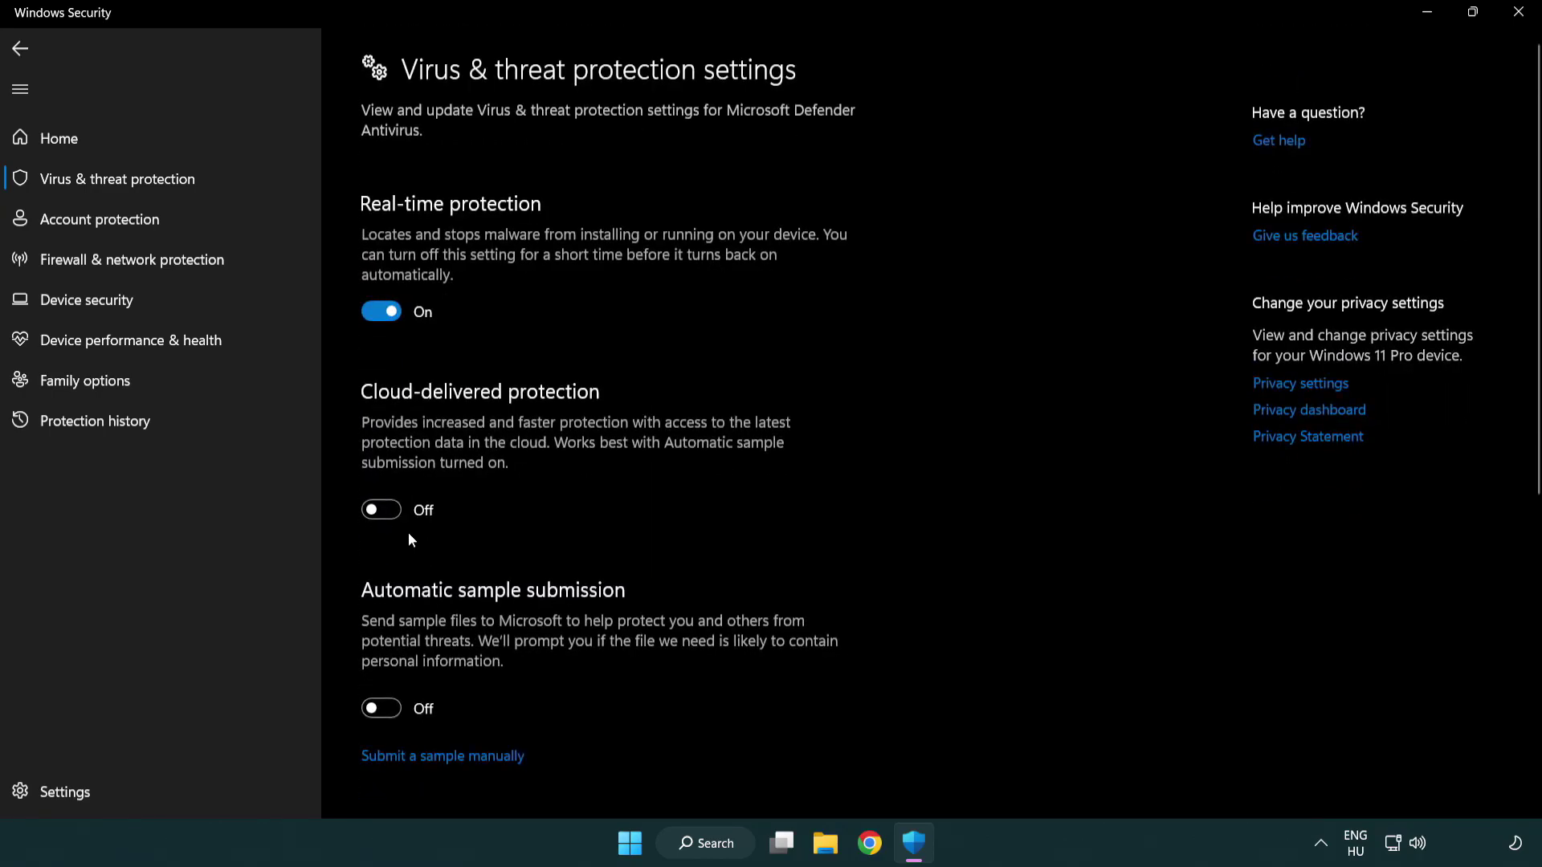
pyautogui.scroll(-2, 409, 538)
pyautogui.scroll(-2, 409, 538)
pyautogui.scroll(-4, 409, 538)
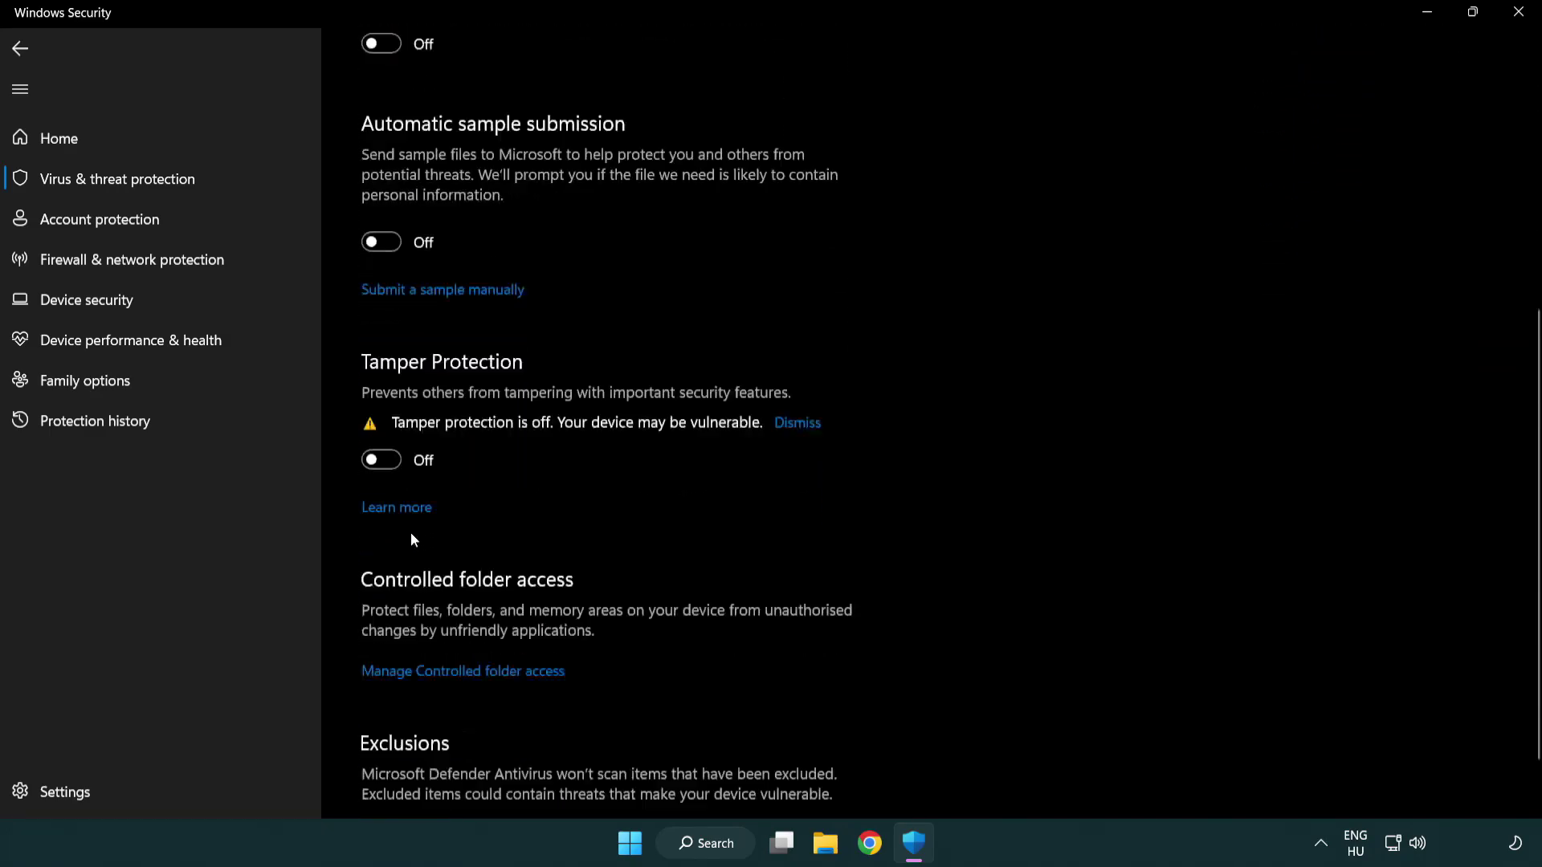
pyautogui.scroll(-1, 411, 538)
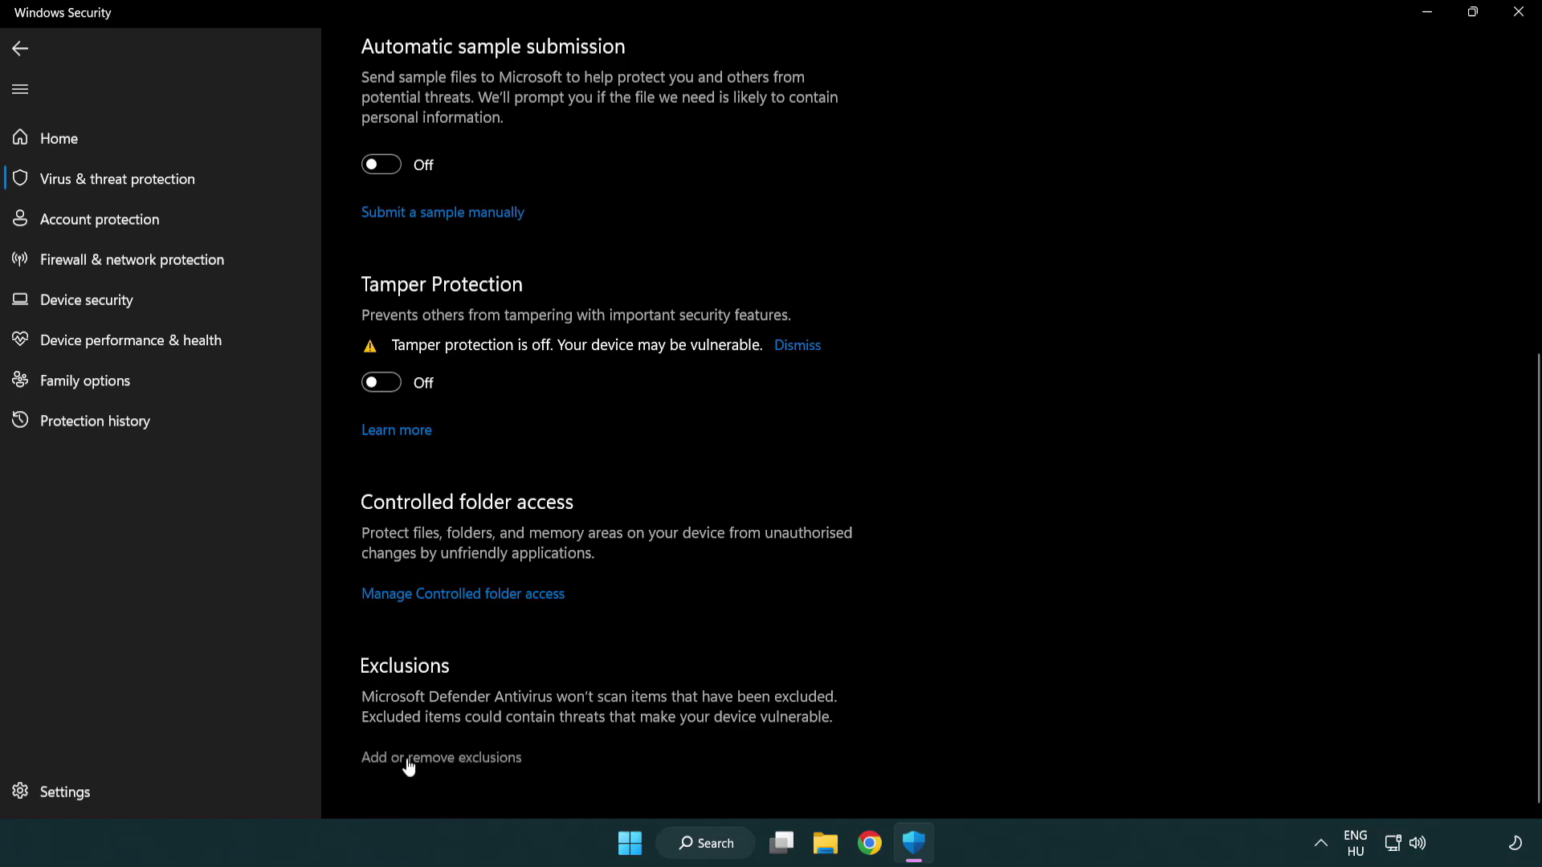
pyautogui.click(447, 759)
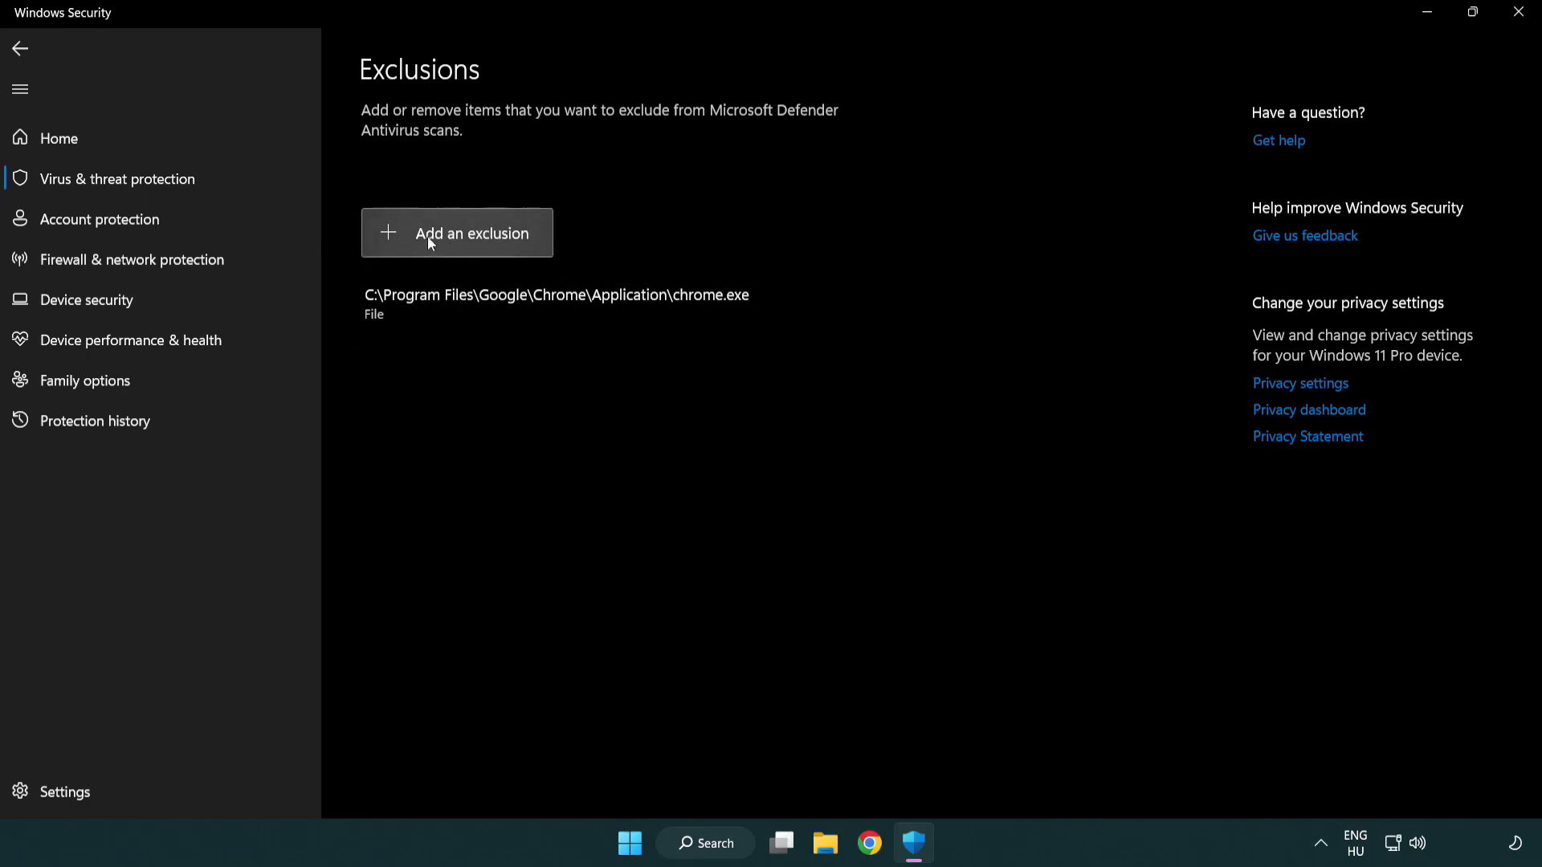
# Step: Pick the NOT WORKING APP shortcut in C:\Program Files (x86) as a Defender file exclusion
pyautogui.click(462, 241)
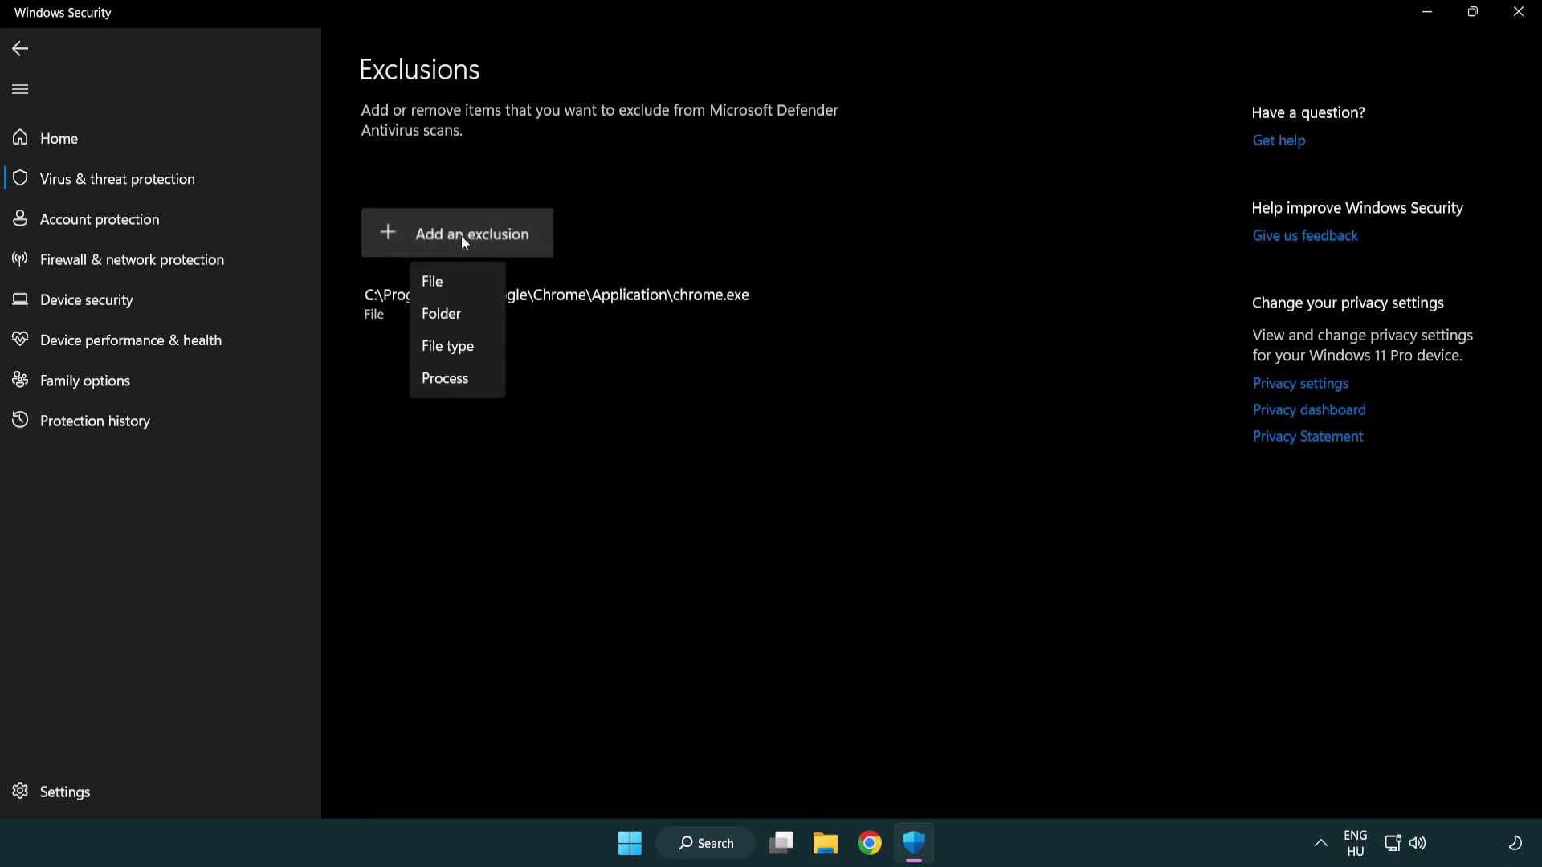
pyautogui.click(464, 283)
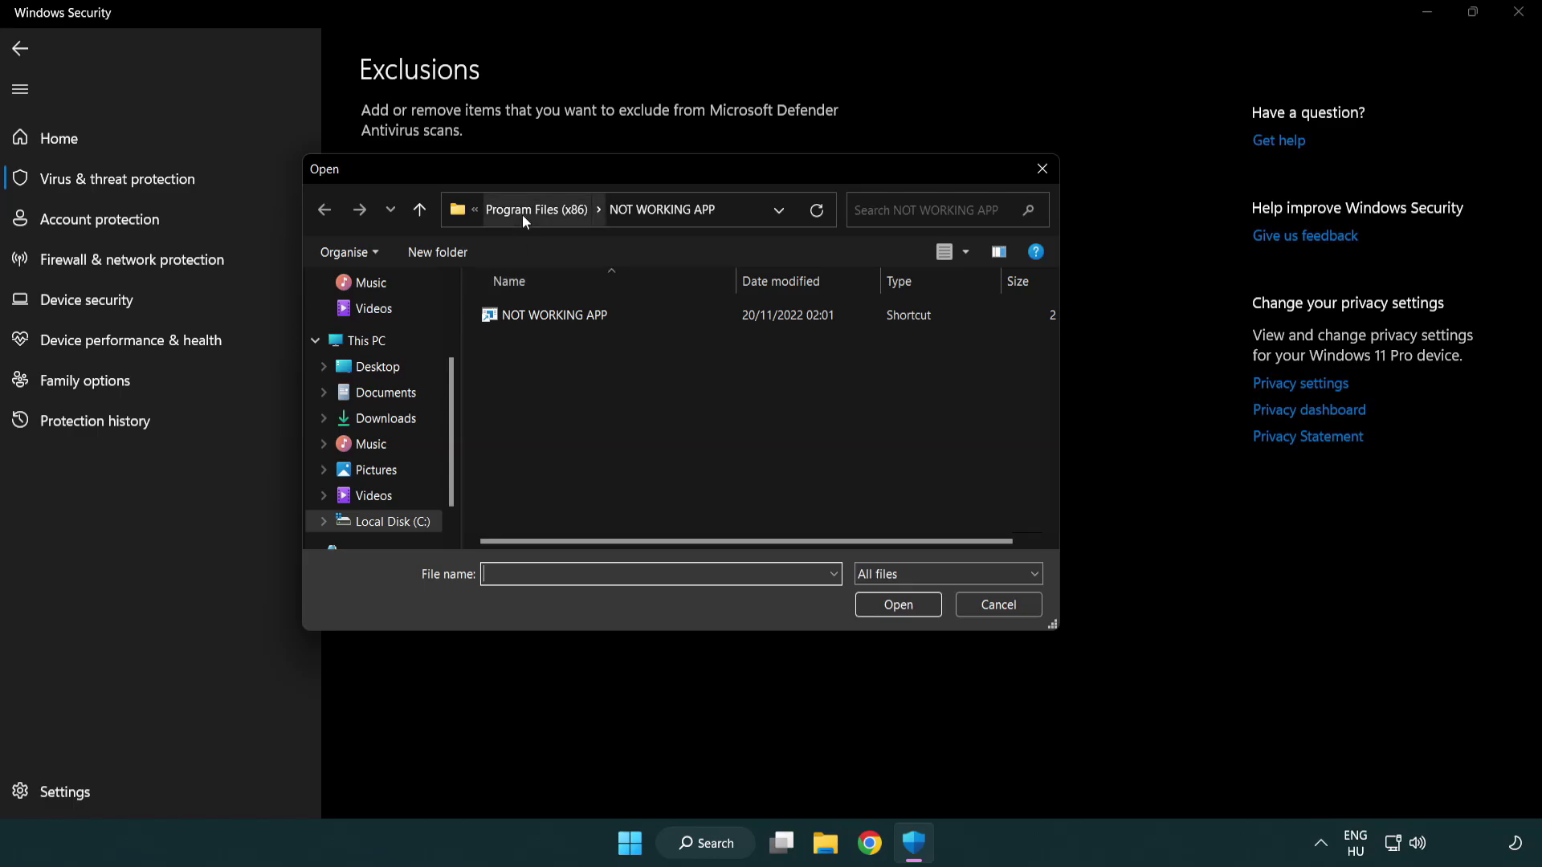
pyautogui.click(522, 212)
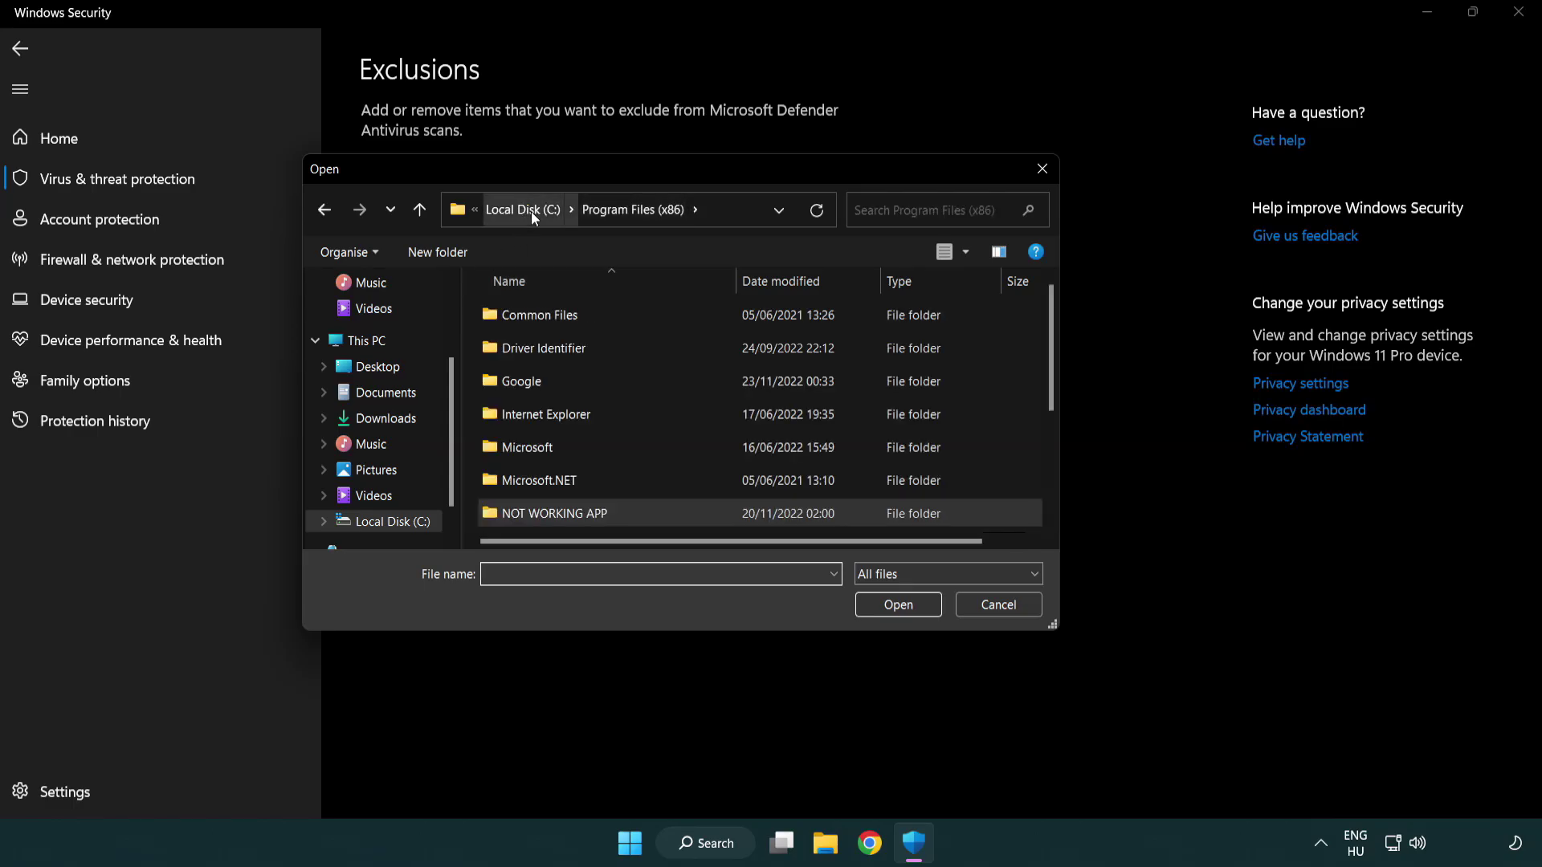
pyautogui.click(531, 210)
pyautogui.click(522, 214)
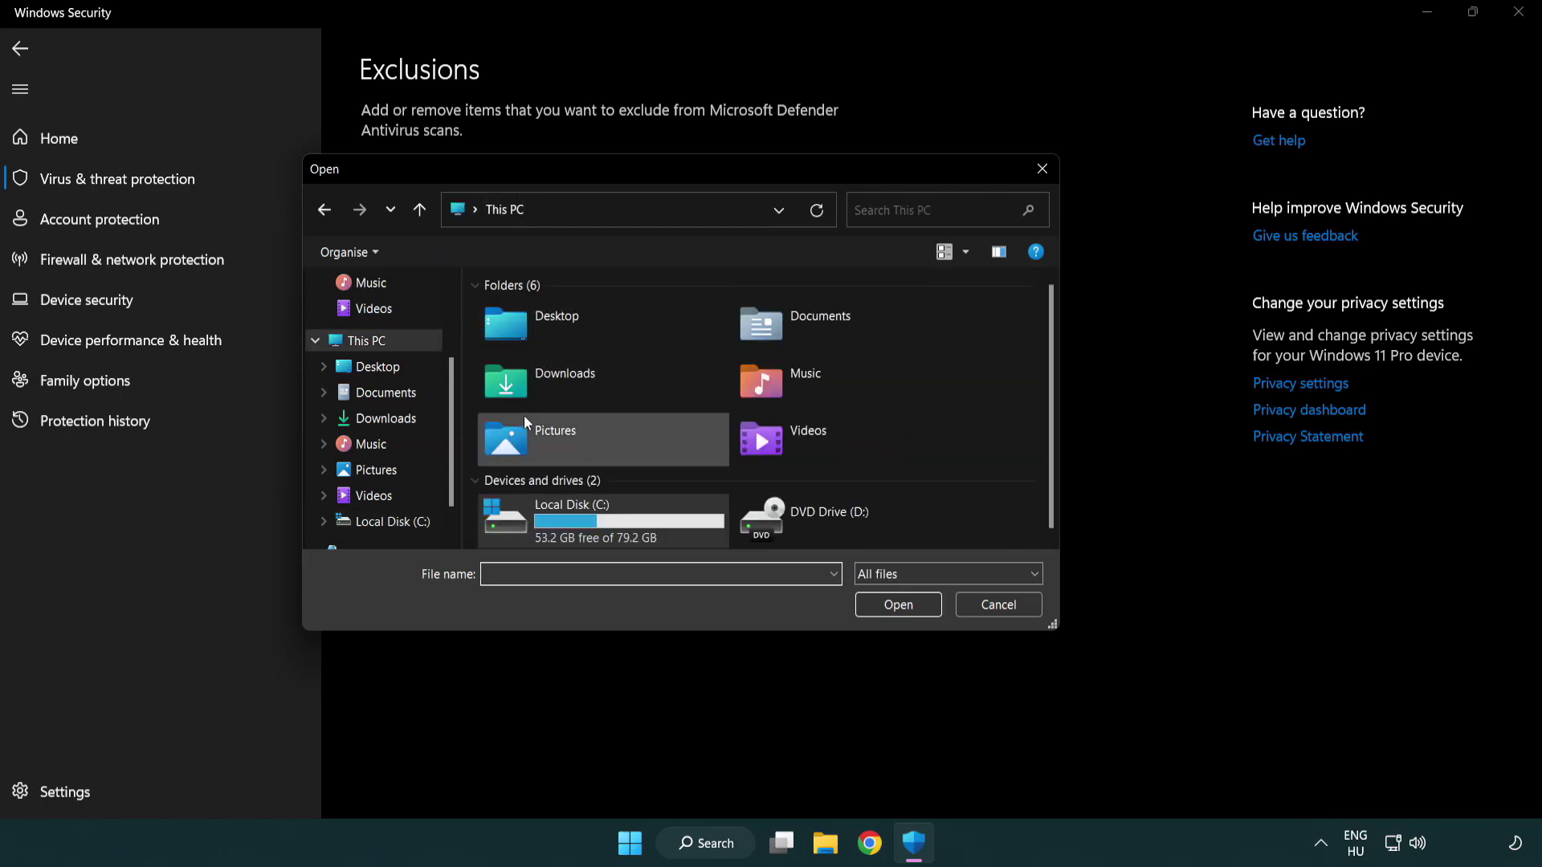
pyautogui.doubleClick(562, 533)
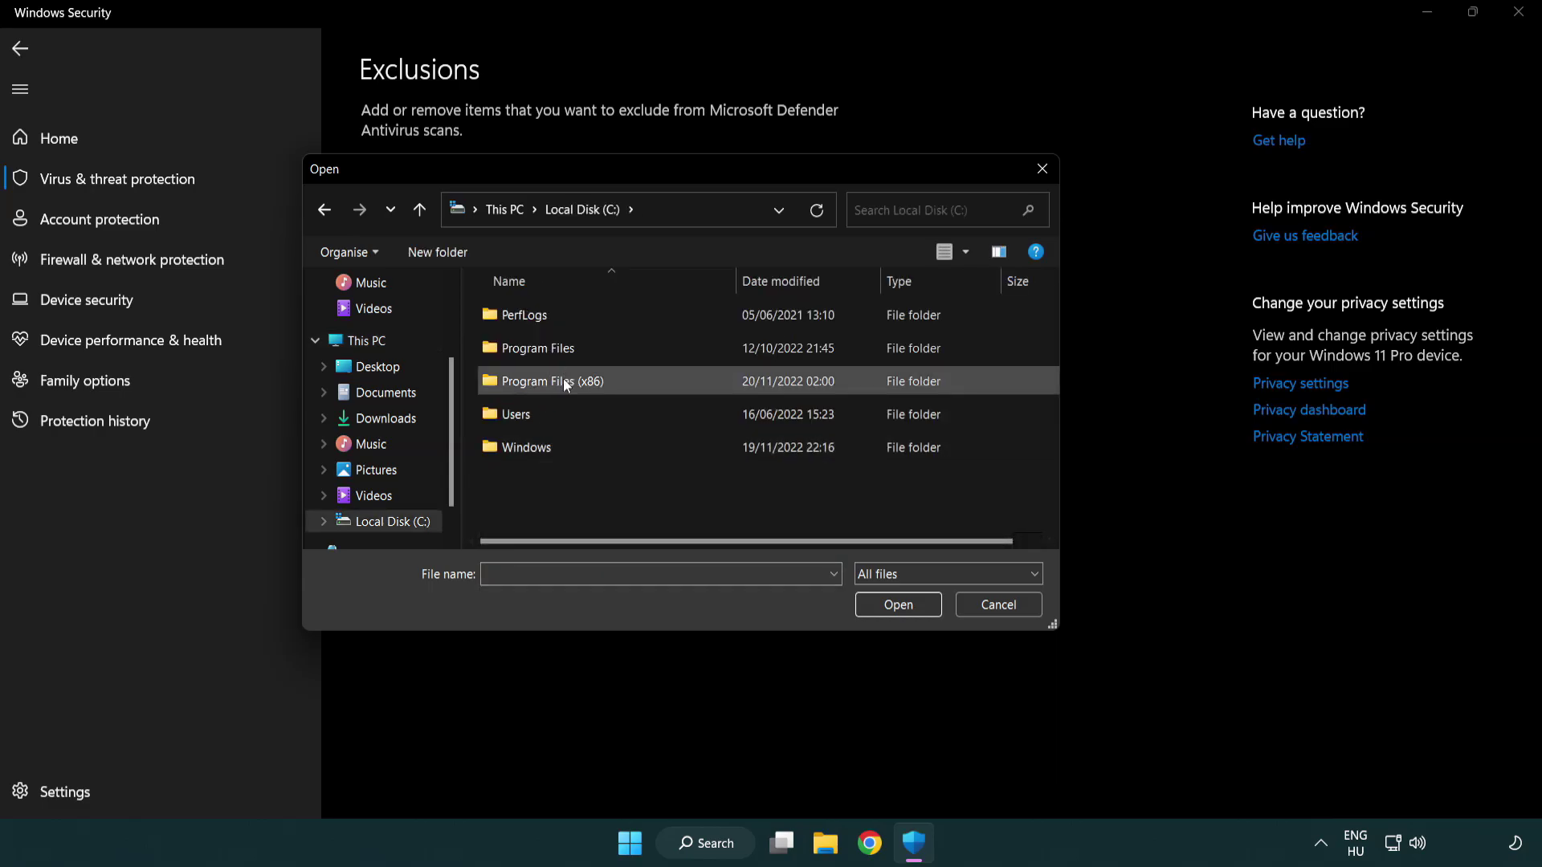
pyautogui.doubleClick(564, 379)
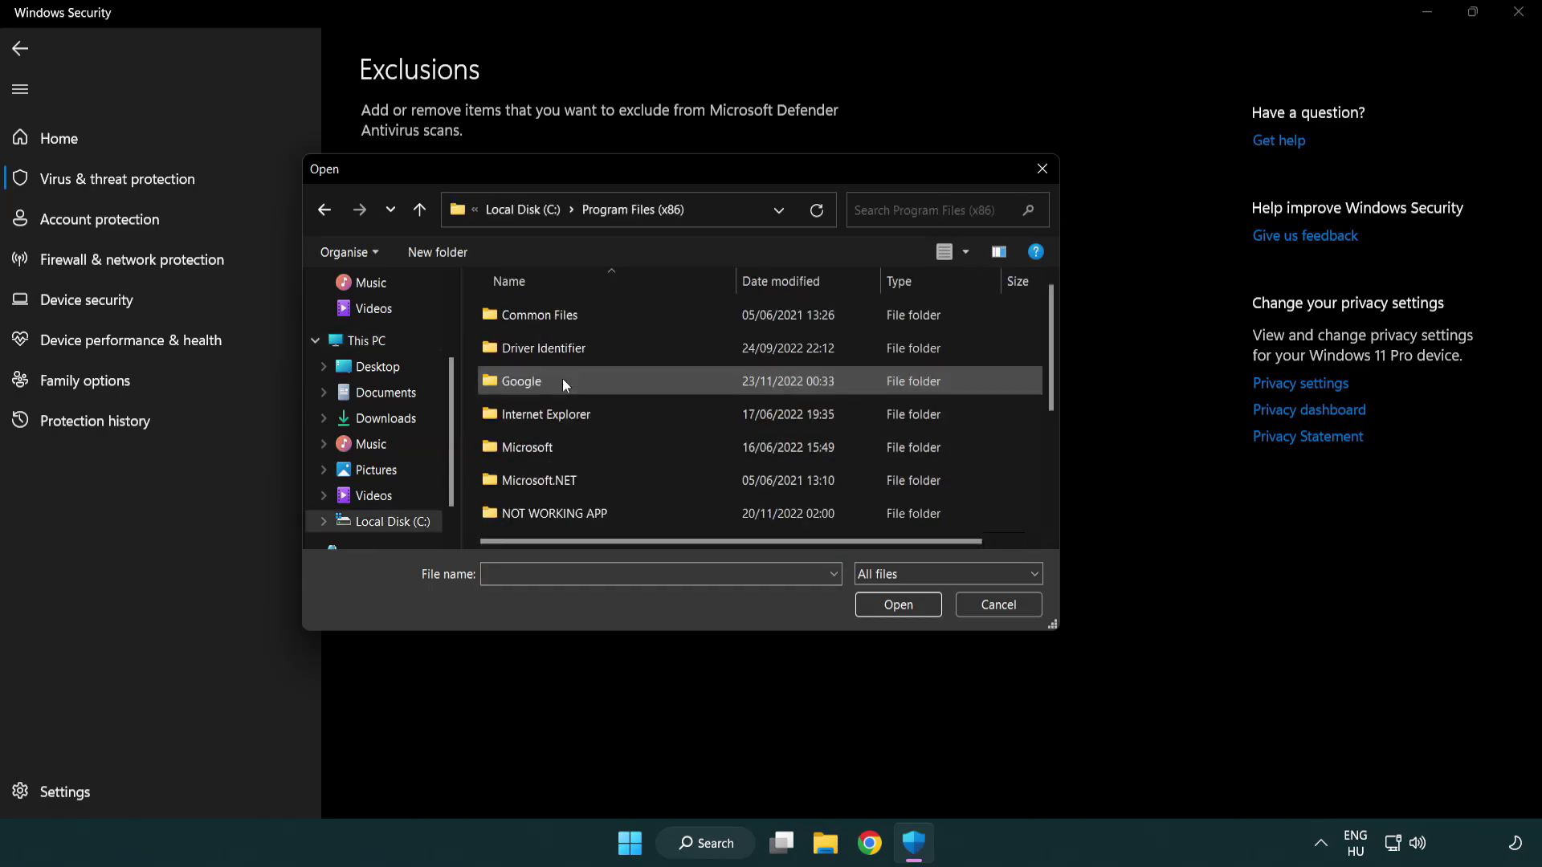
pyautogui.doubleClick(575, 517)
pyautogui.click(543, 315)
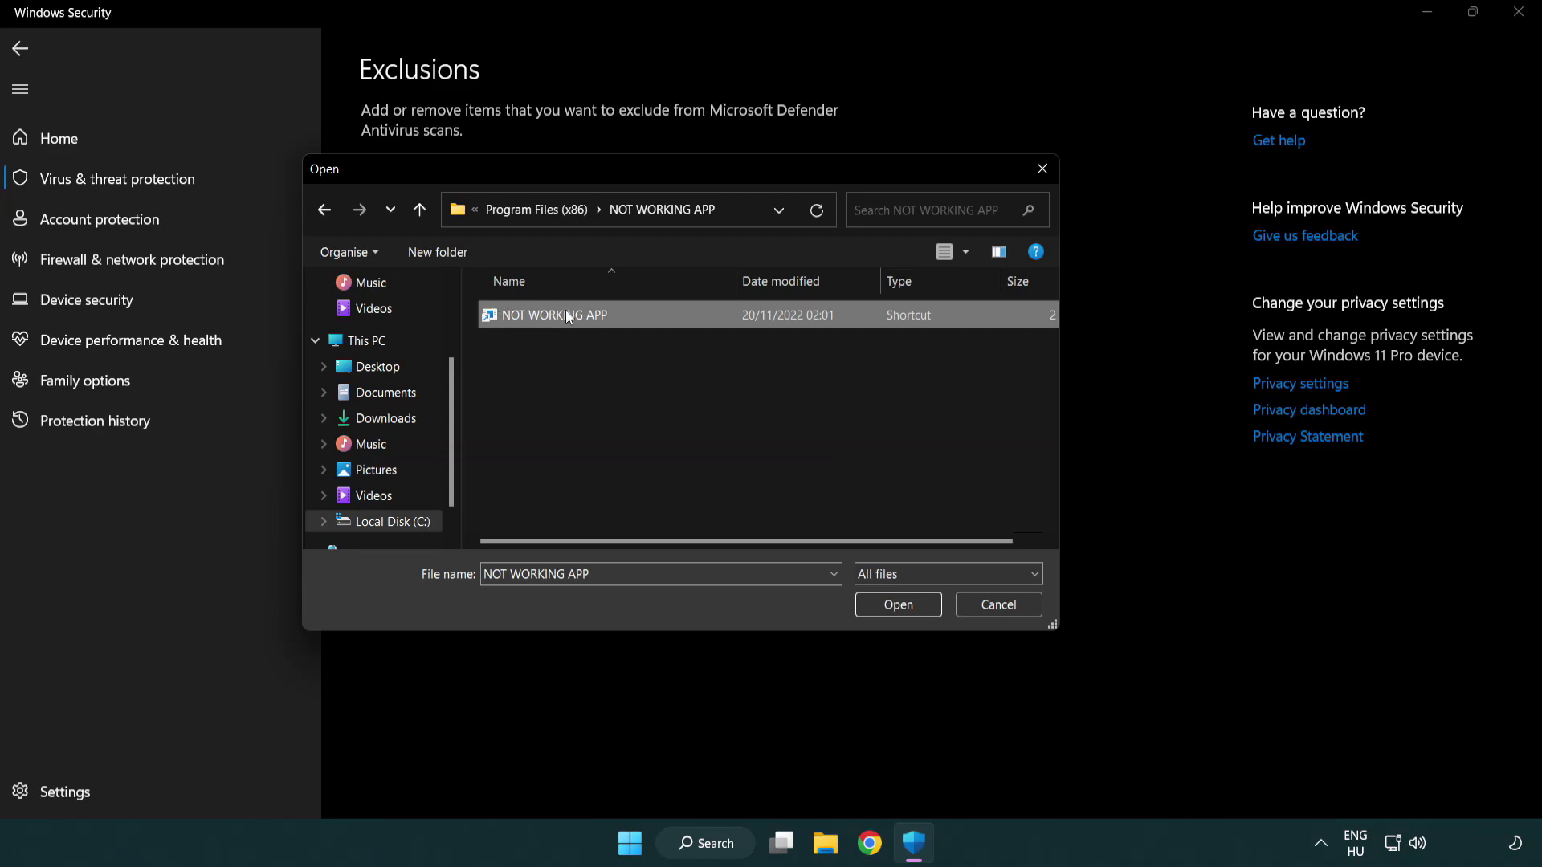
pyautogui.click(897, 607)
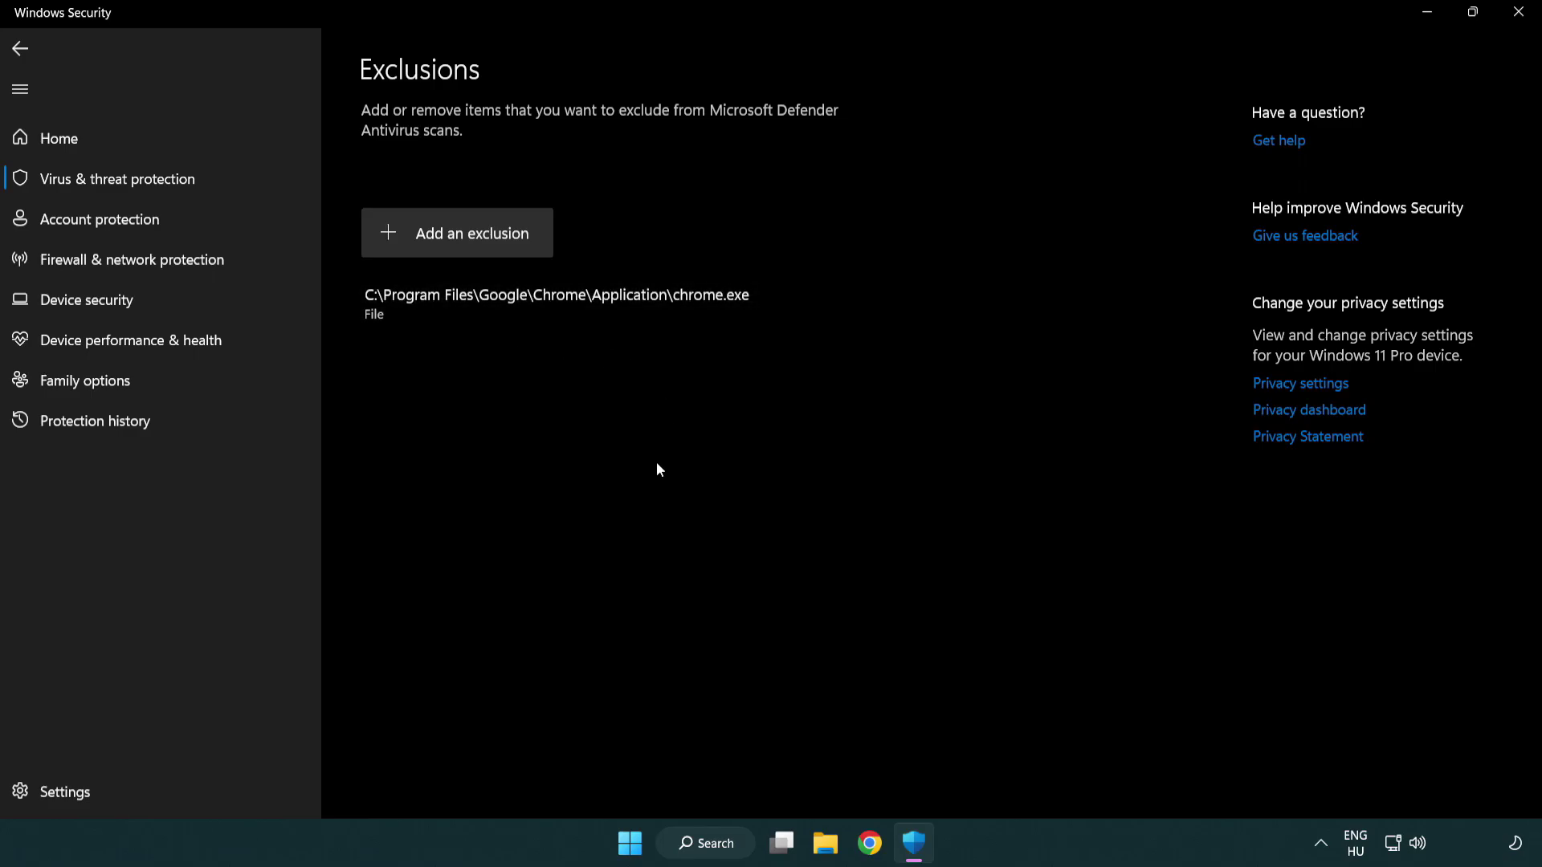
# Step: Close Windows Security and show the Start menu power options for Restart
pyautogui.click(1520, 25)
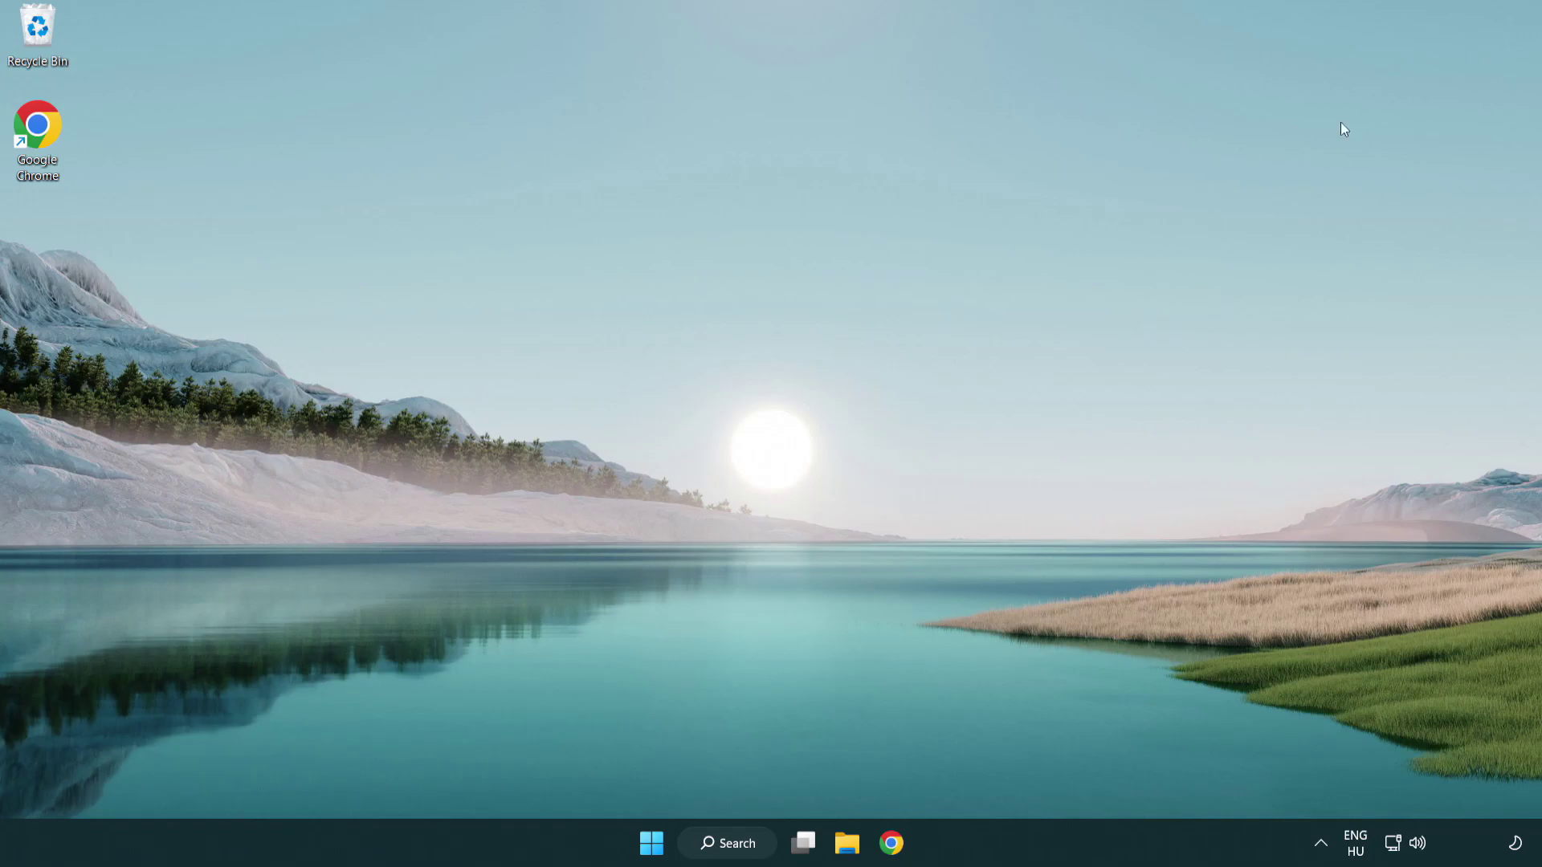
pyautogui.click(652, 842)
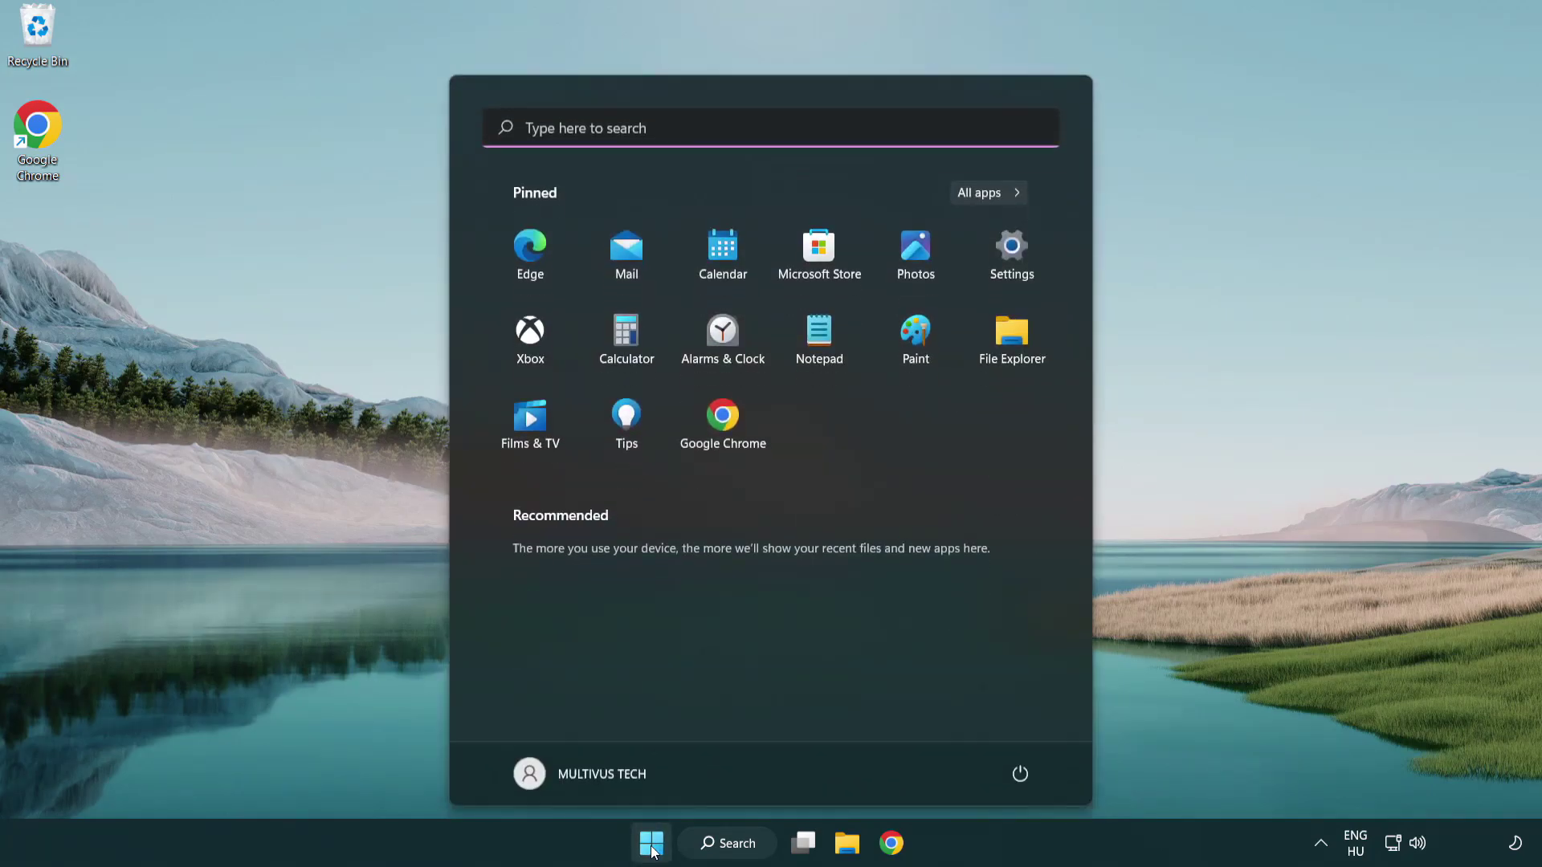
pyautogui.click(1027, 773)
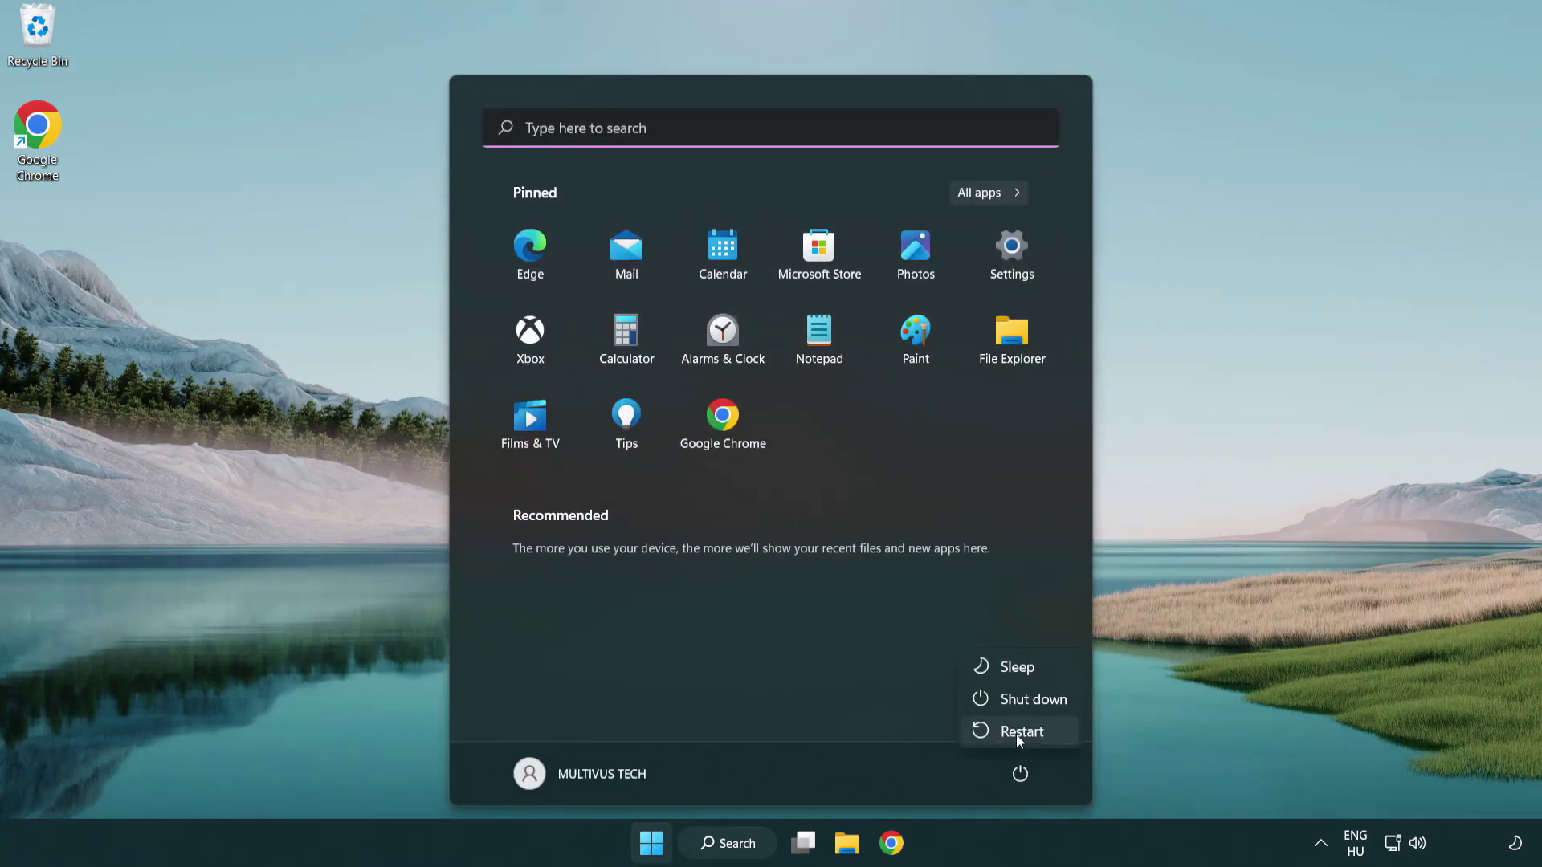